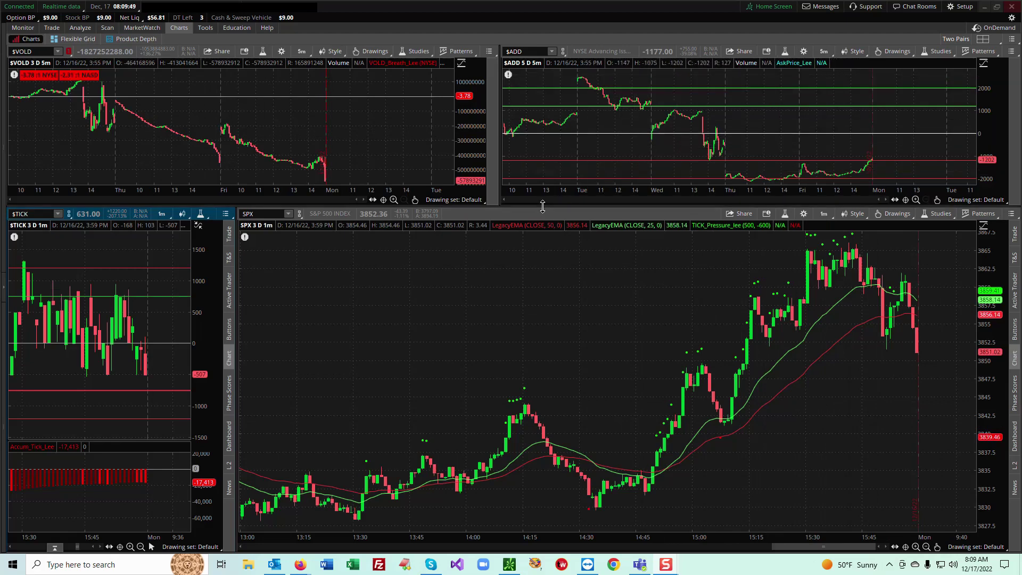
Enlarge the $ADD chart by giving the upper chart row more height and narrowing the neighbouring $VOLD chart
left_click_drag(542, 207, 543, 468)
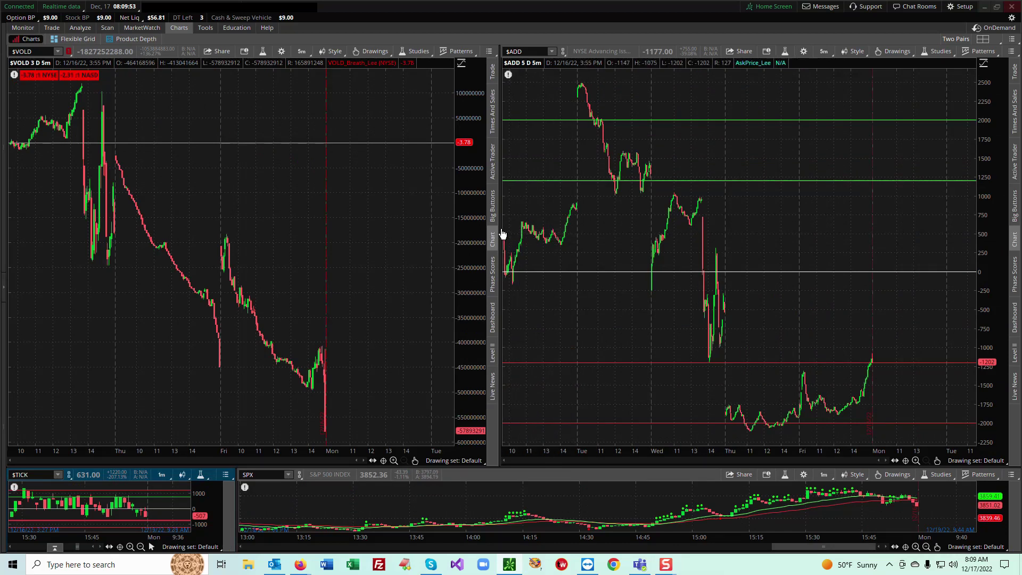
left_click_drag(499, 228, 171, 255)
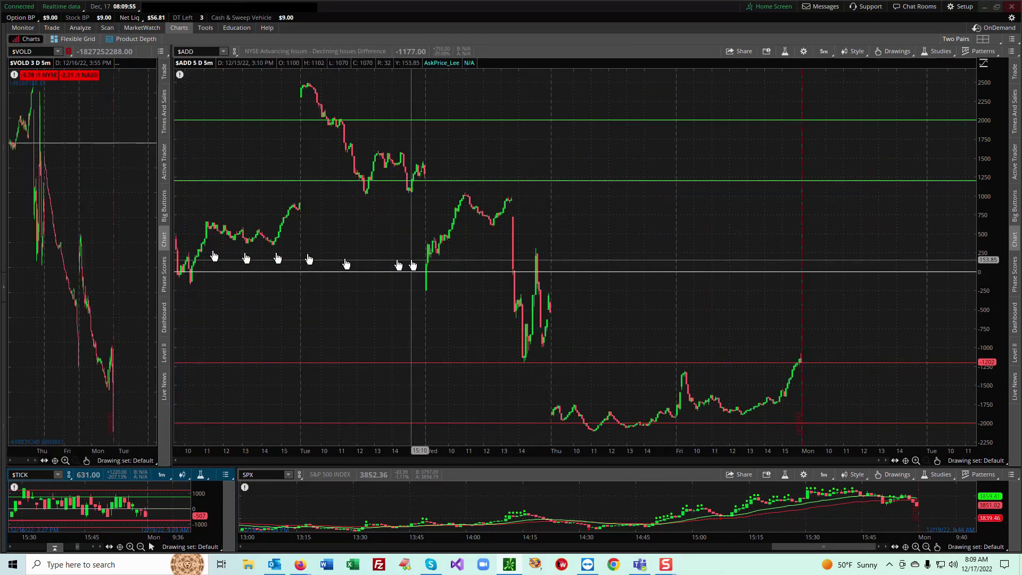
left_click(639, 223)
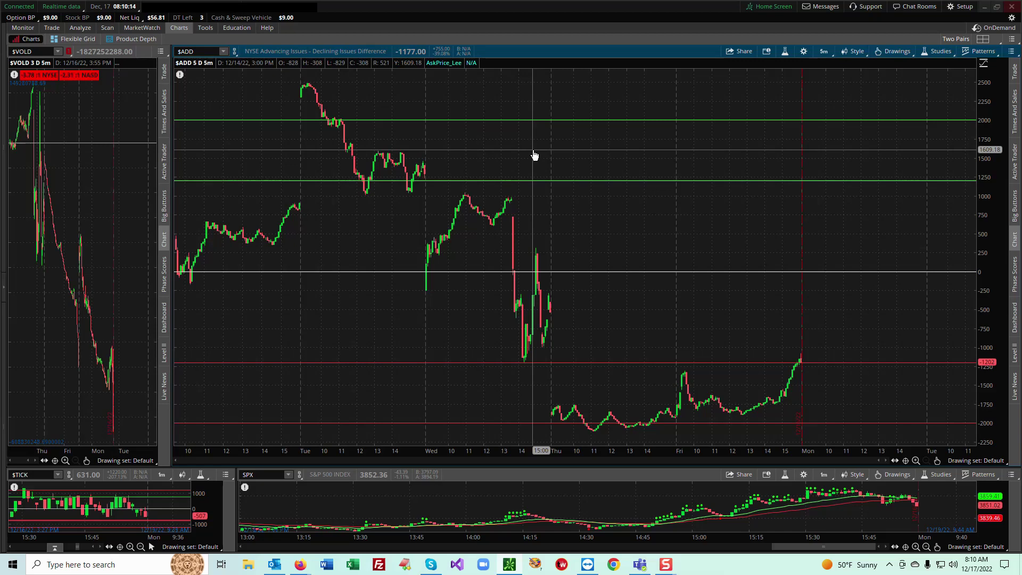
Switch the $ADD chart to the 20 D : 1h time frame and set its expansion area to 0 bars
left_click(823, 51)
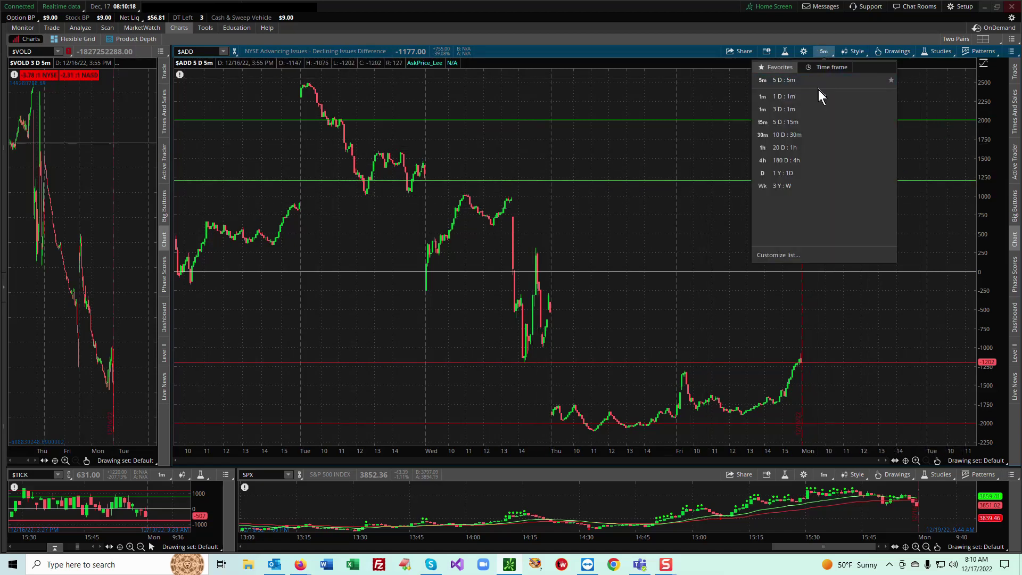
left_click(810, 147)
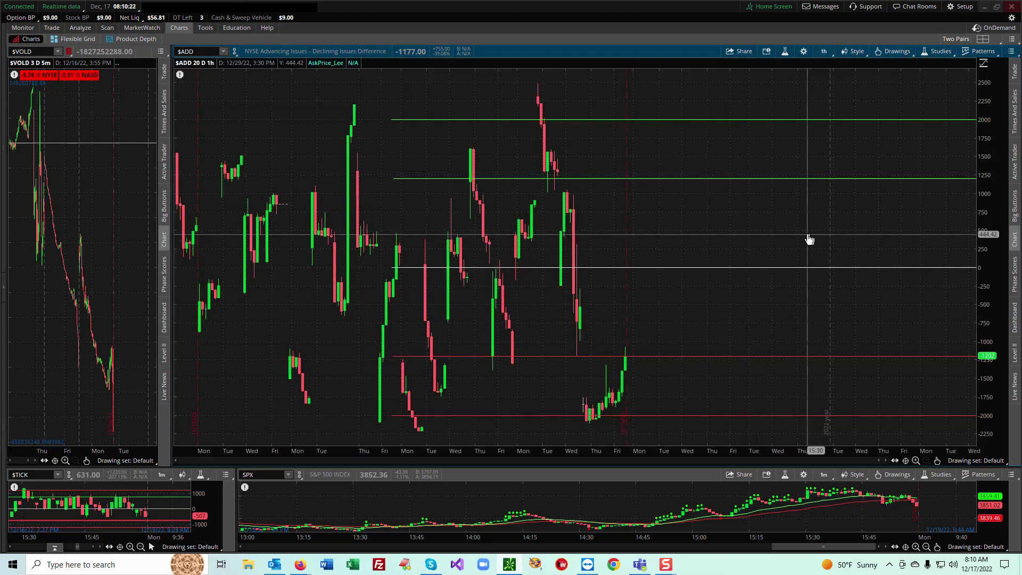
left_click(803, 52)
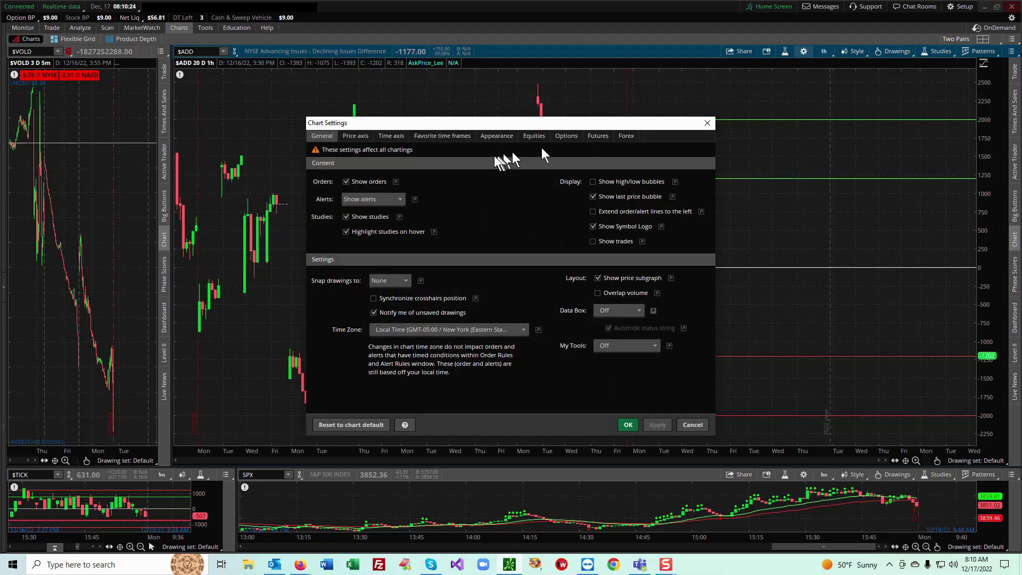
left_click(394, 137)
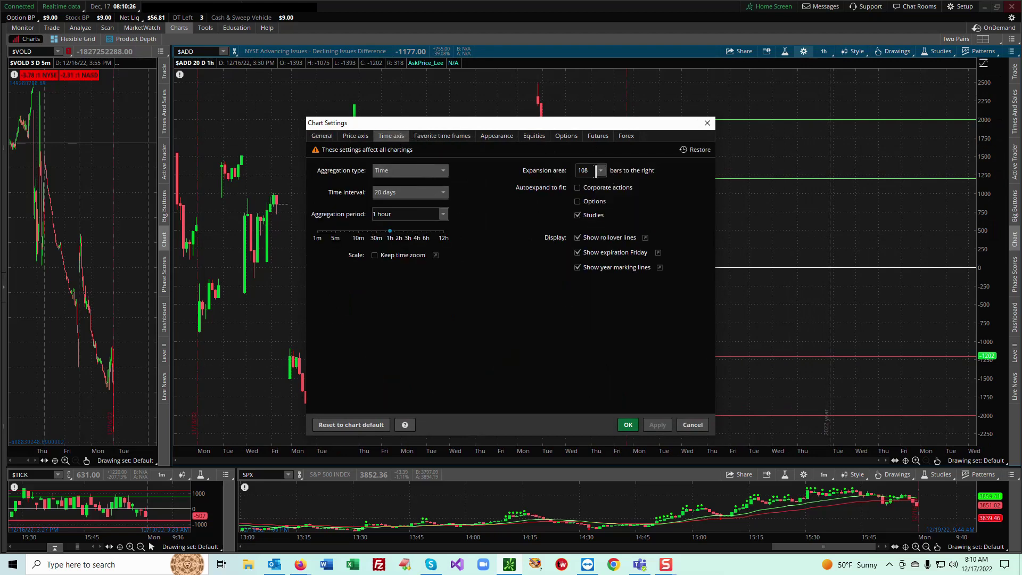
left_click(601, 170)
left_click(586, 190)
left_click(628, 424)
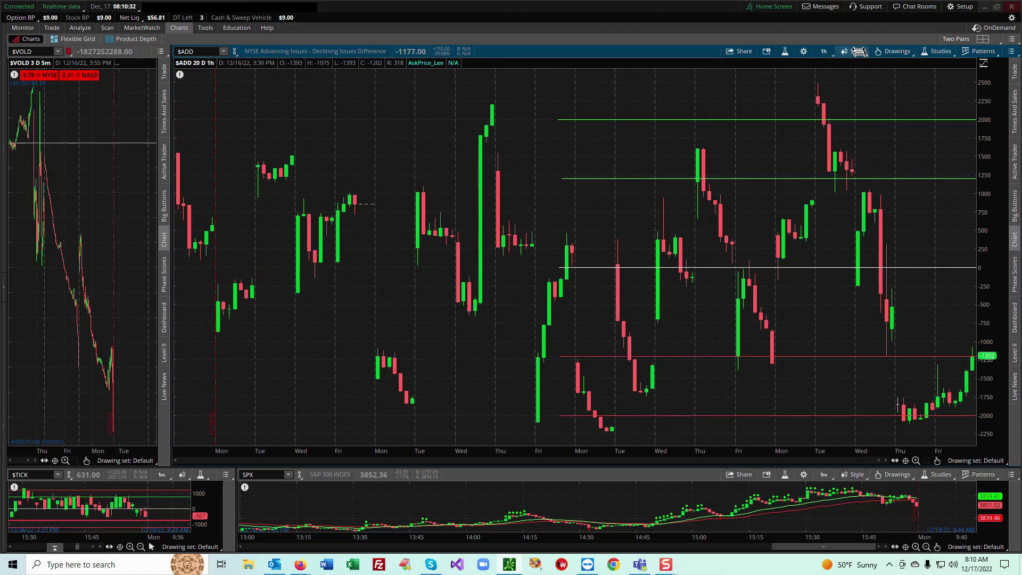
Set the $ADD chart's intraday aggregation period to 9 minutes, keeping the 20-day interval
left_click(824, 51)
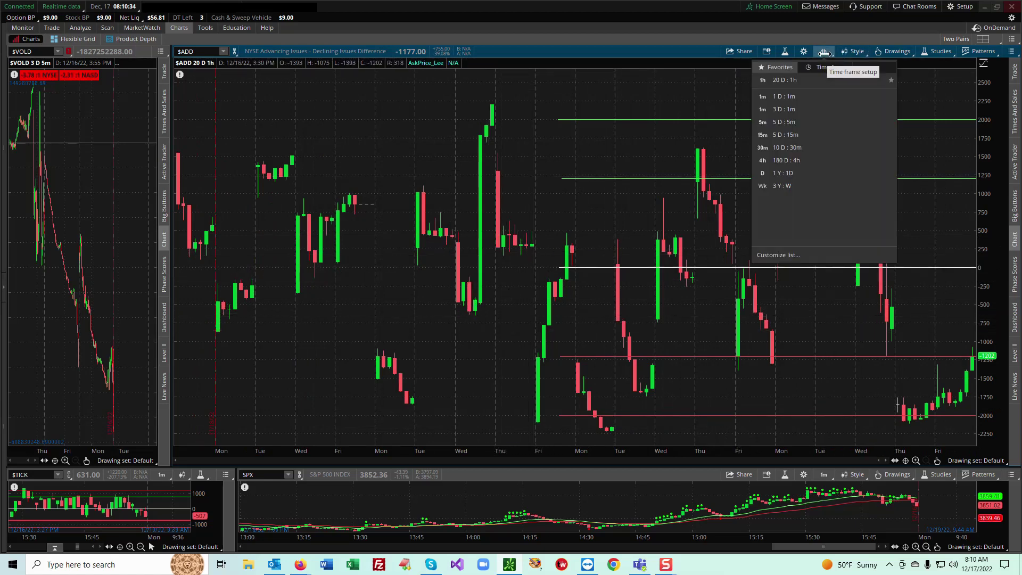
left_click(822, 66)
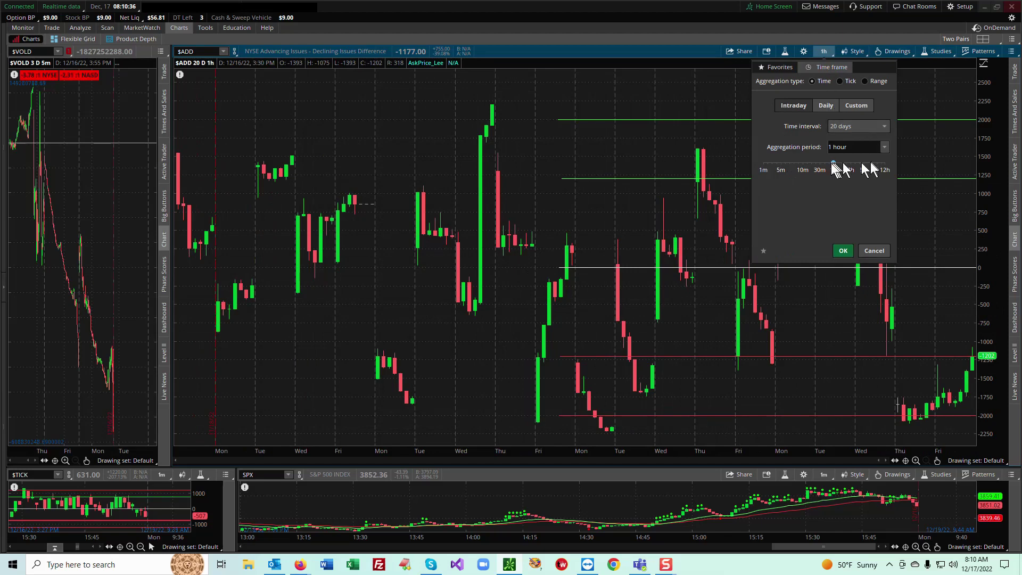
left_click_drag(833, 164, 803, 165)
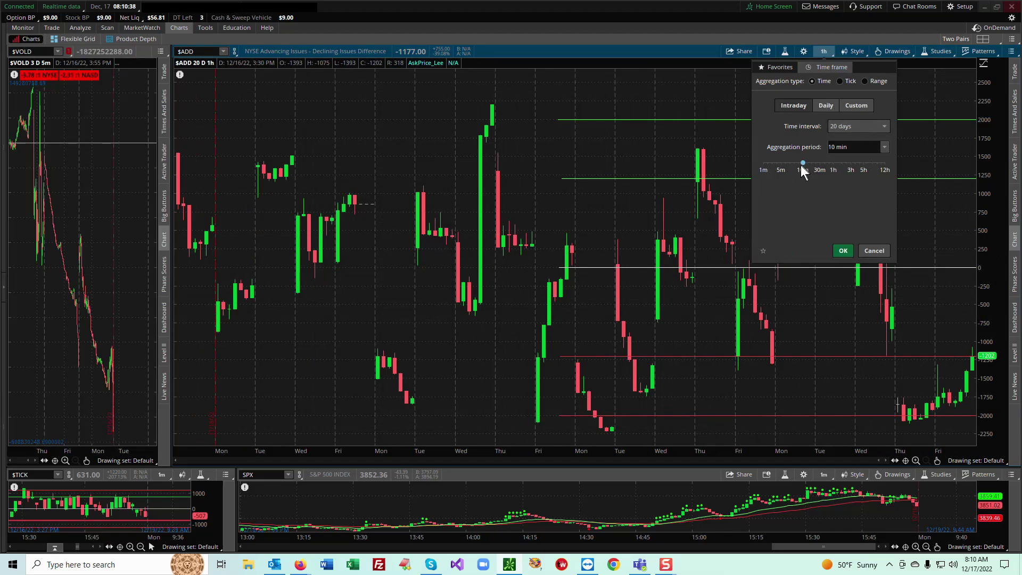
left_click(843, 250)
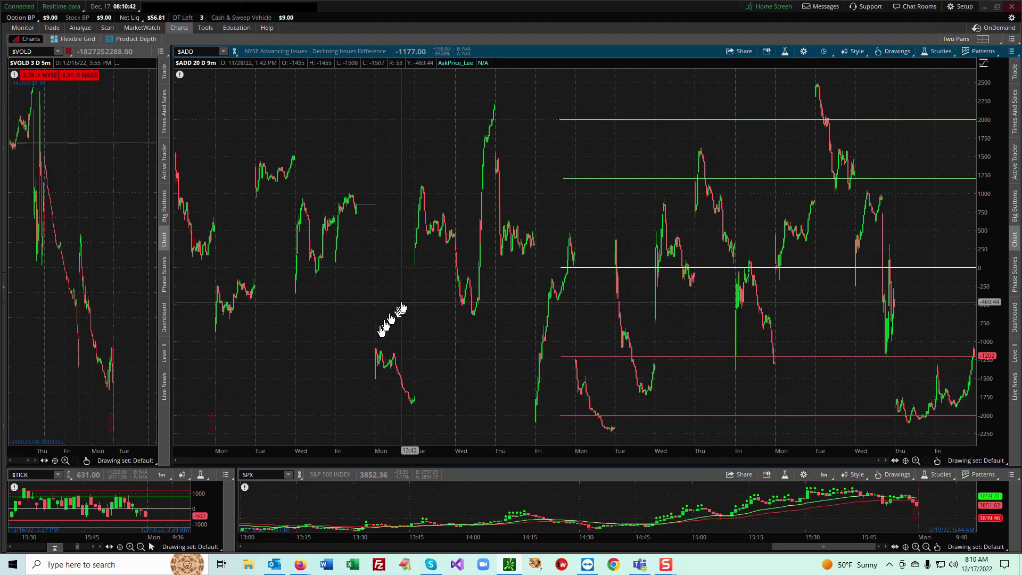
Examine the daily $ADD swings across the 20-day history against the zero line and the marked price levels
scroll(486, 332, "up", 5)
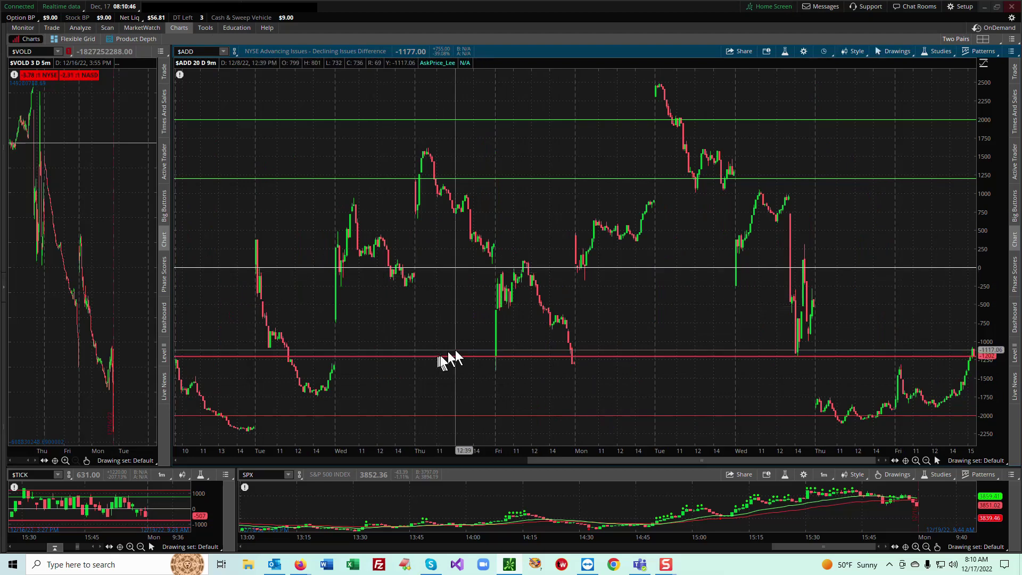
left_click_drag(339, 305, 834, 323)
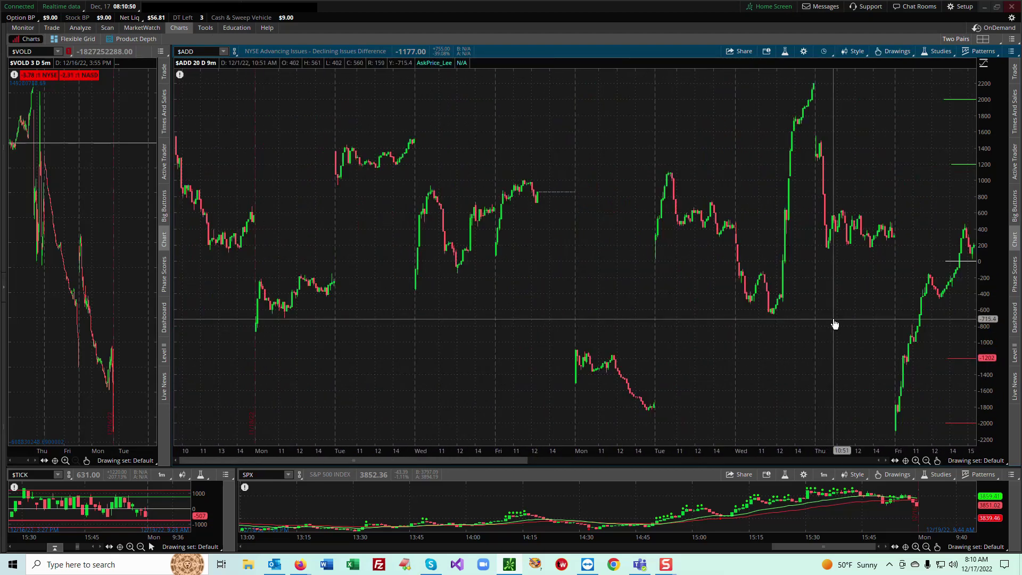
left_click(730, 313)
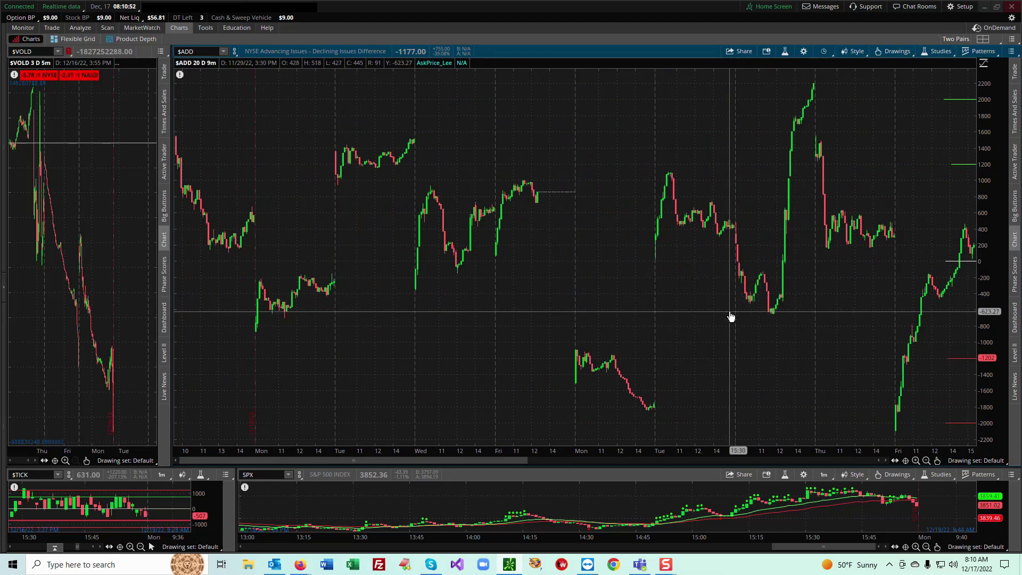
left_click_drag(774, 312, 753, 310)
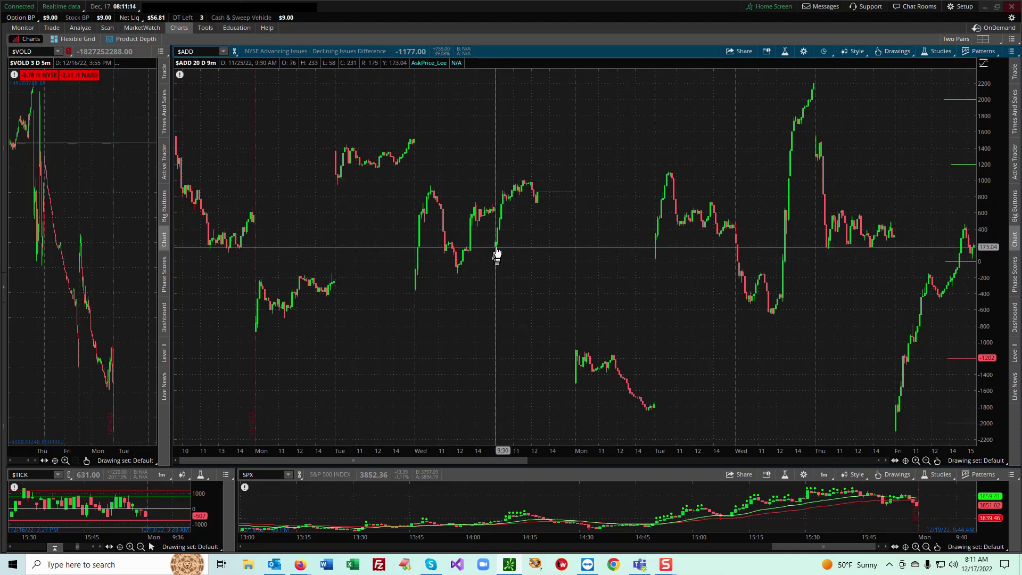
left_click_drag(737, 292, 388, 292)
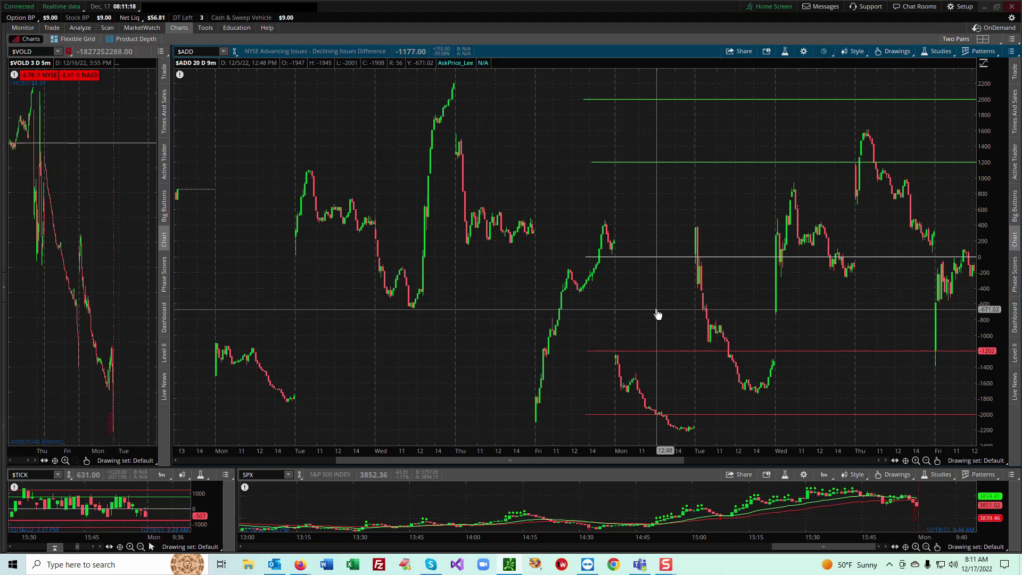
left_click_drag(657, 313, 581, 306)
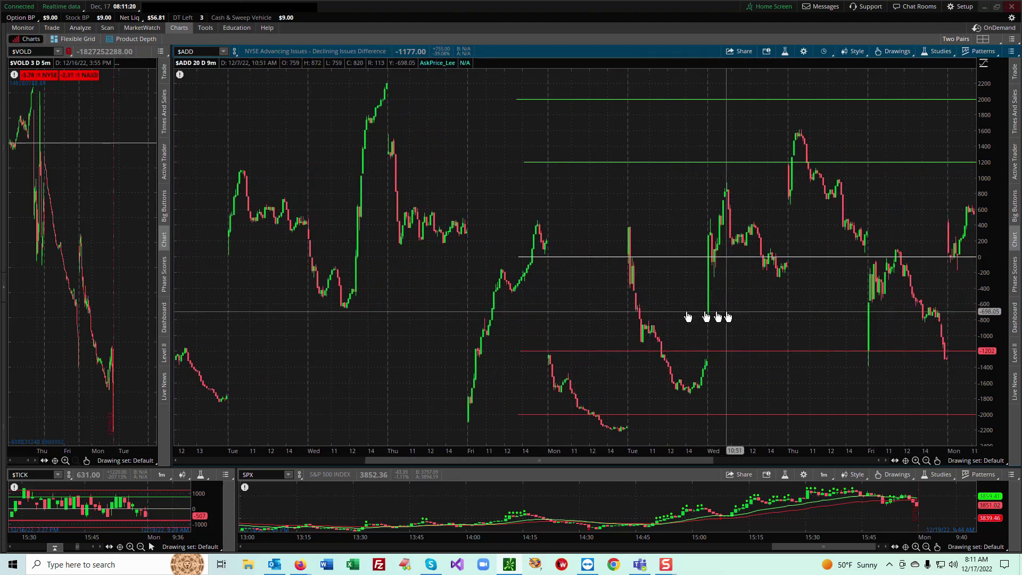
left_click_drag(756, 328, 667, 332)
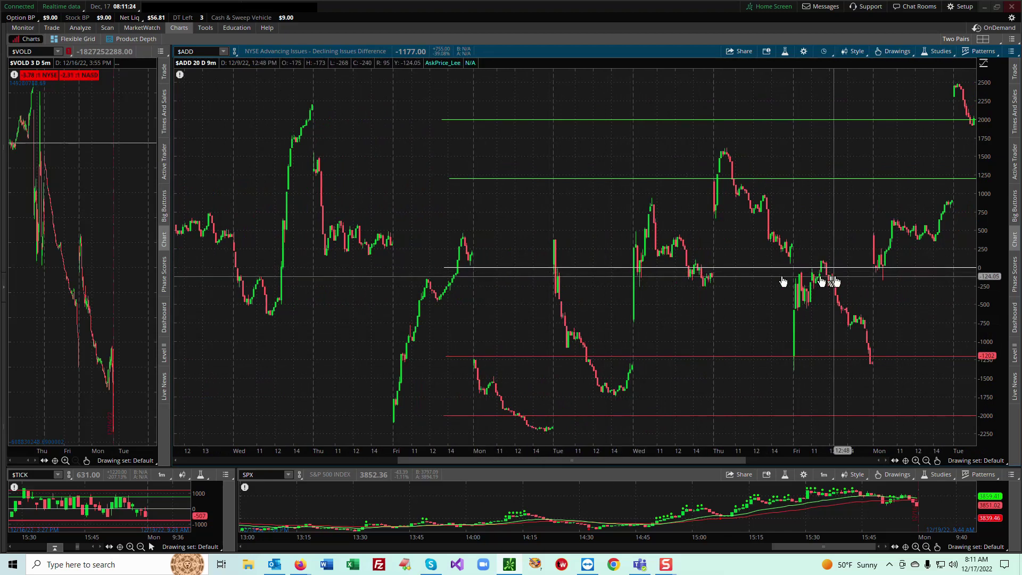
Check the properties of the green 1200 price level drawn on the $ADD chart and dismiss them
left_click(936, 459)
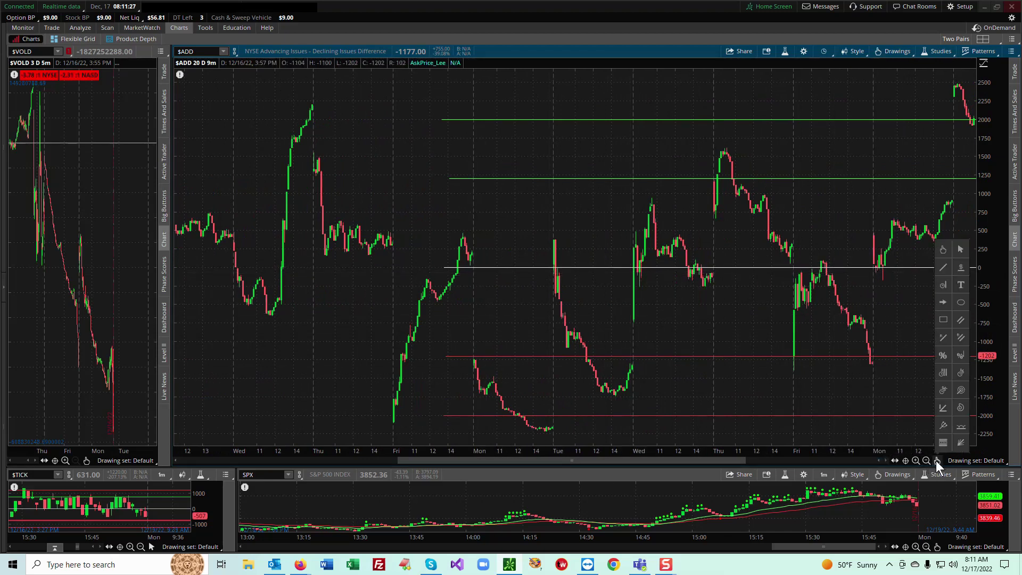
left_click(961, 268)
left_click(509, 270)
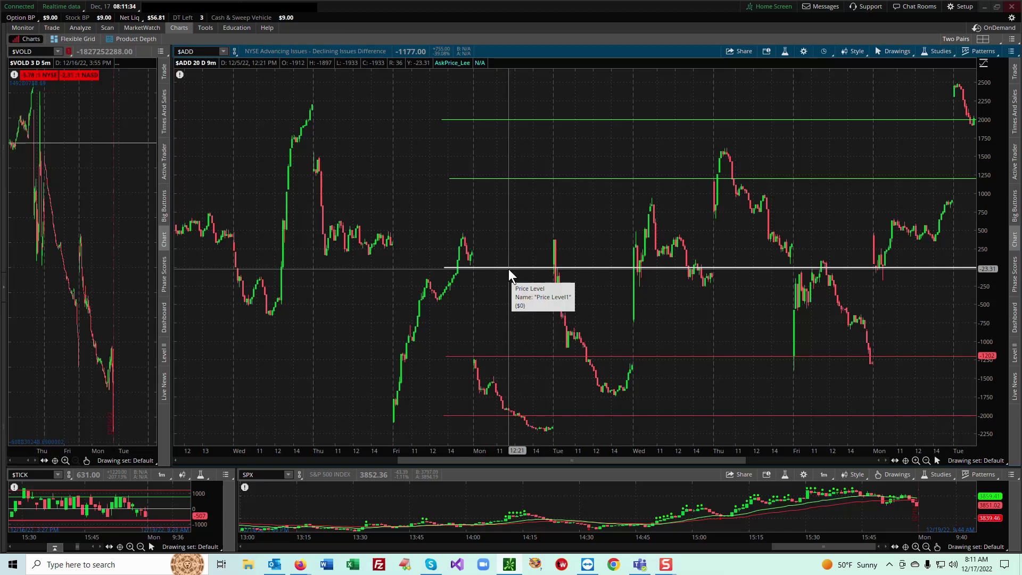
double_click(599, 178)
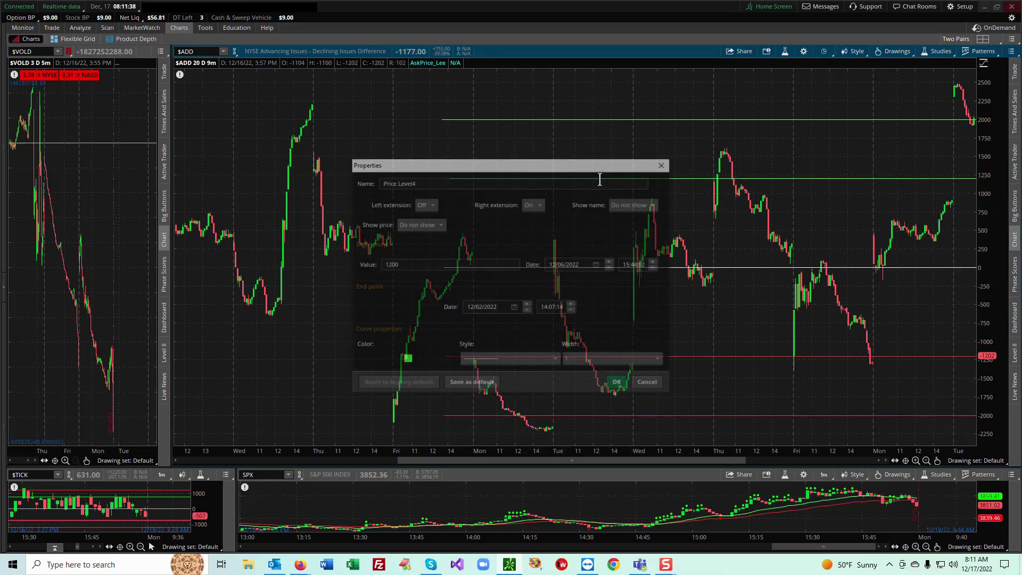
left_click(664, 163)
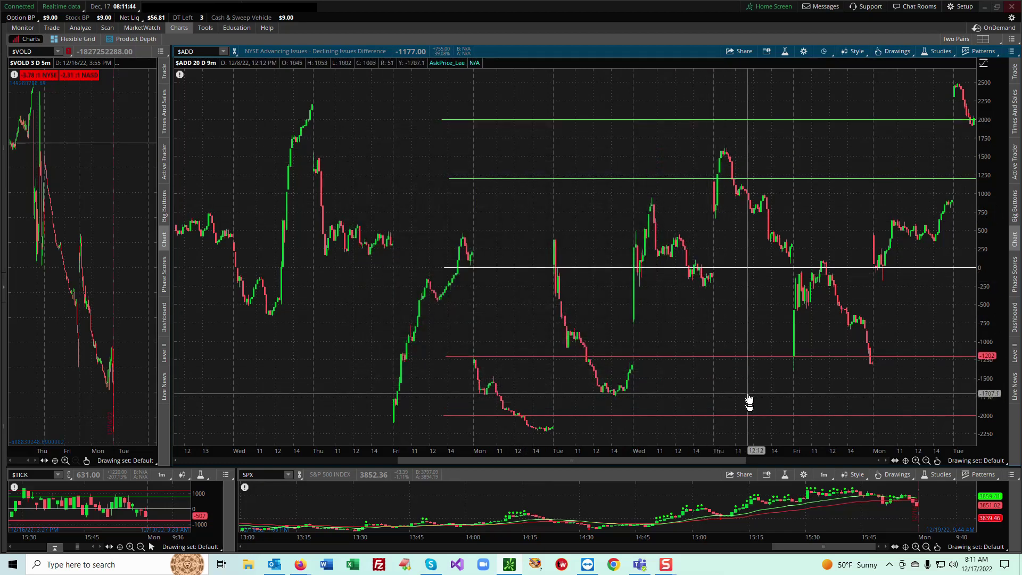
Review the most recent $ADD sessions and switch the chart to the 3 D : 1m time frame
left_click_drag(757, 392, 552, 397)
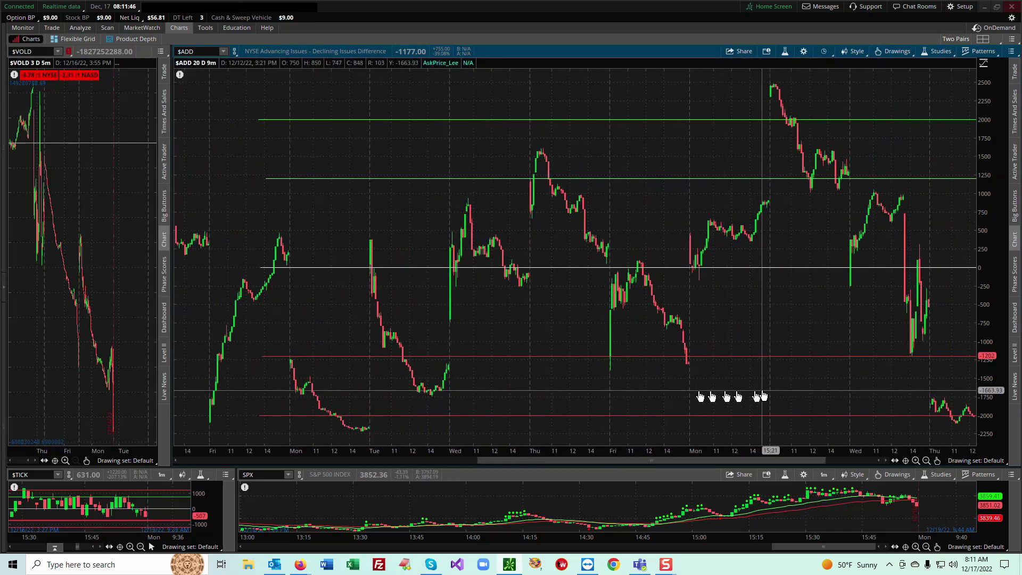
left_click_drag(764, 399, 502, 399)
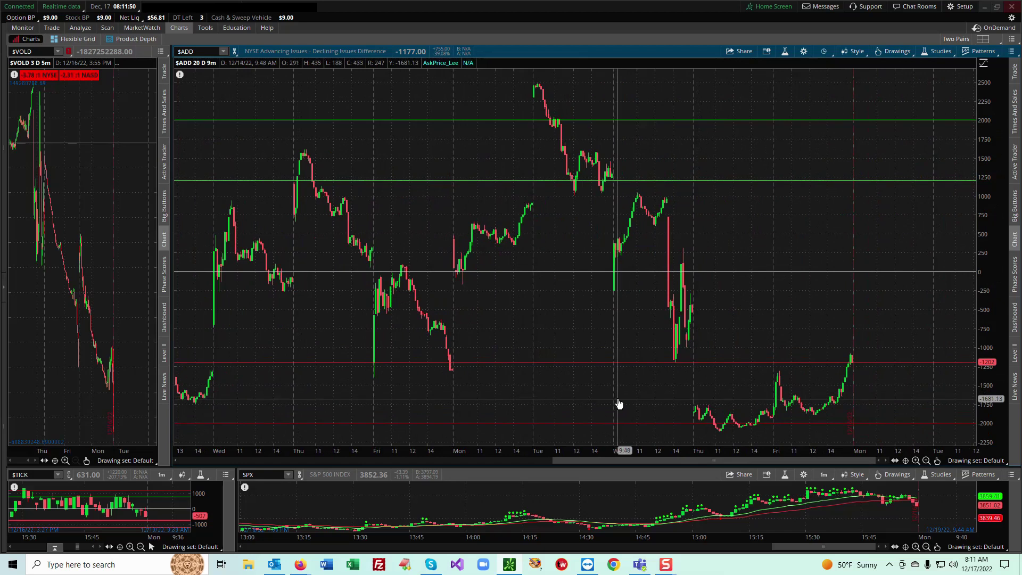
left_click(824, 51)
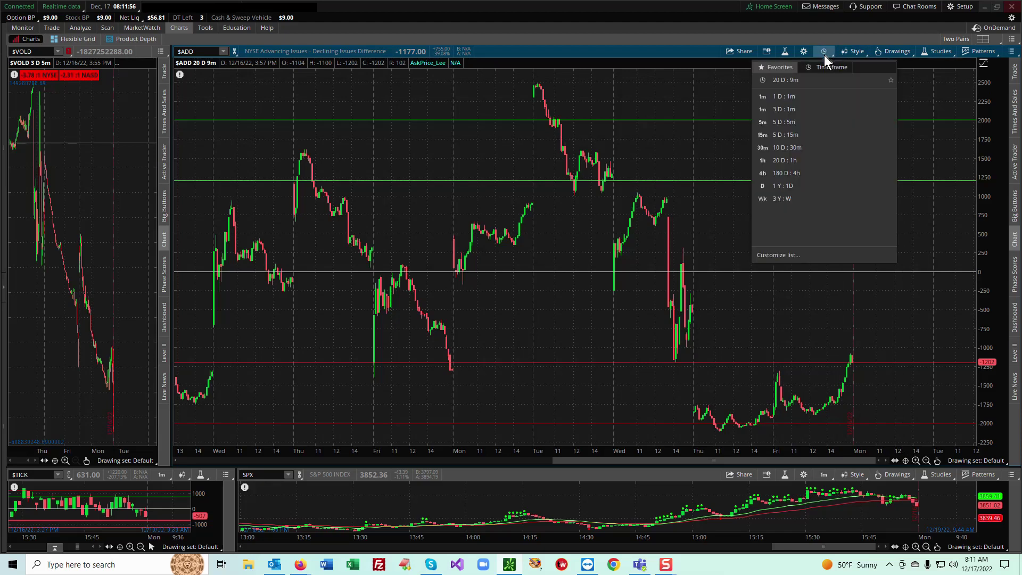
left_click(794, 109)
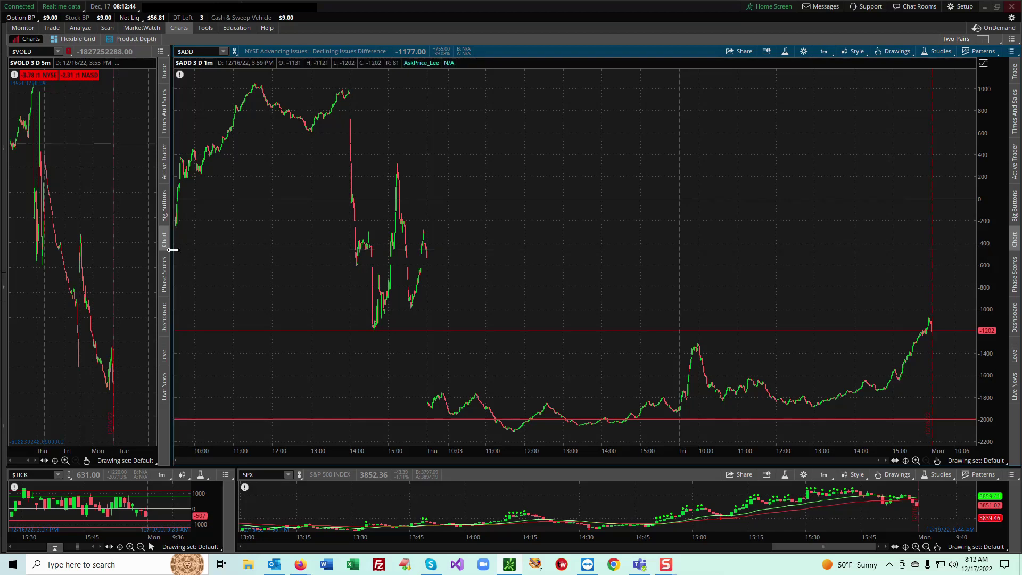
Widen the $VOLD chart across most of the upper row and compress its price axis to cover a larger value range
left_click_drag(174, 250, 820, 228)
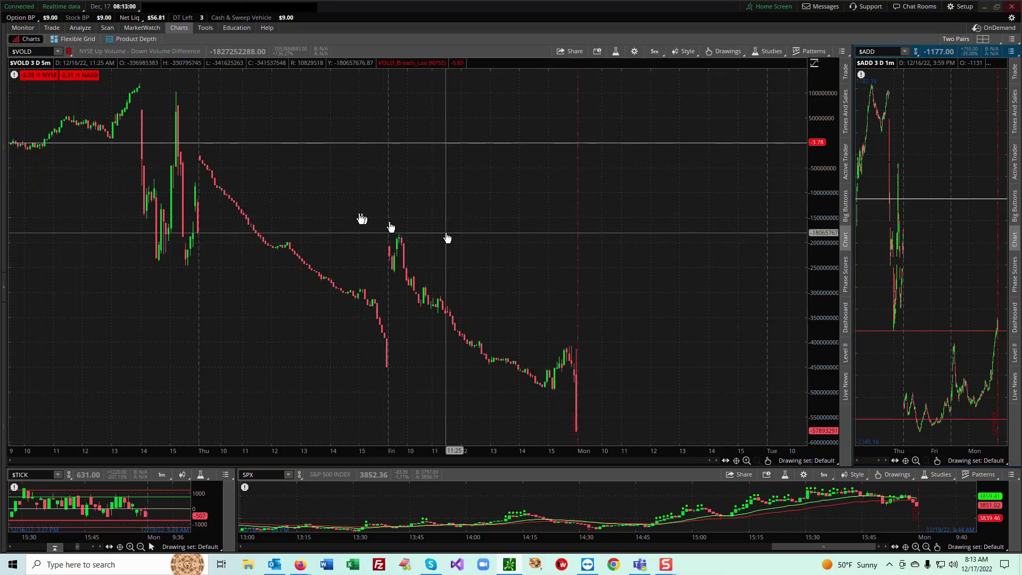
left_click(574, 236)
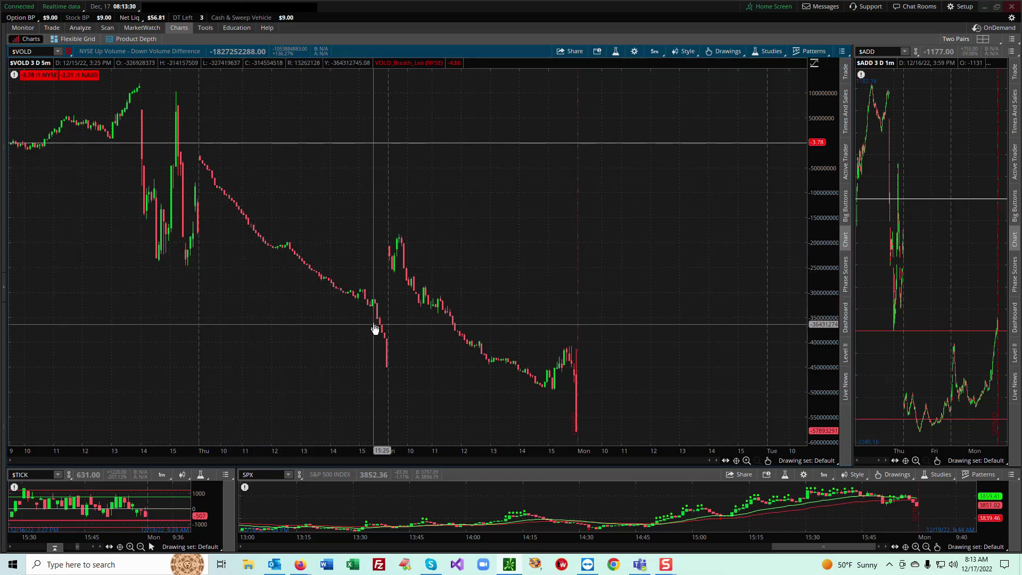
left_click_drag(814, 113, 823, 330)
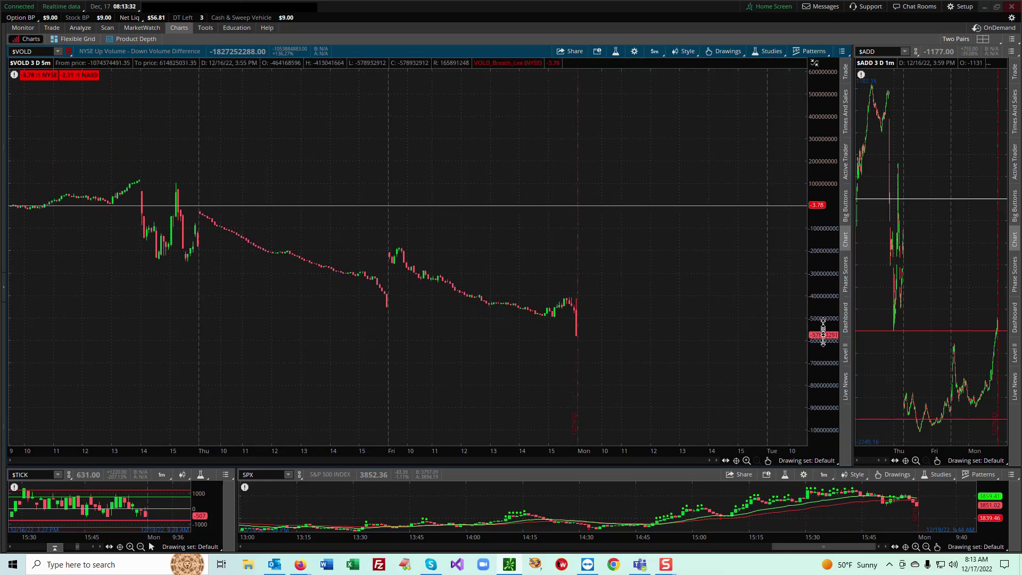
left_click_drag(833, 133, 833, 181)
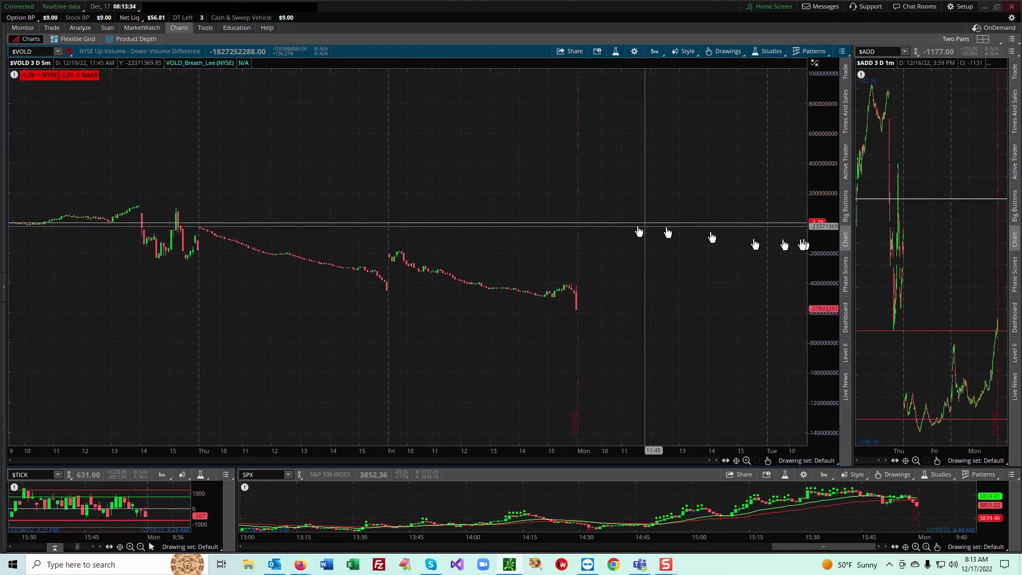
Switch the $VOLD chart to the 10 D : 30m time frame and set its expansion area to 0 bars
left_click(654, 51)
left_click(628, 148)
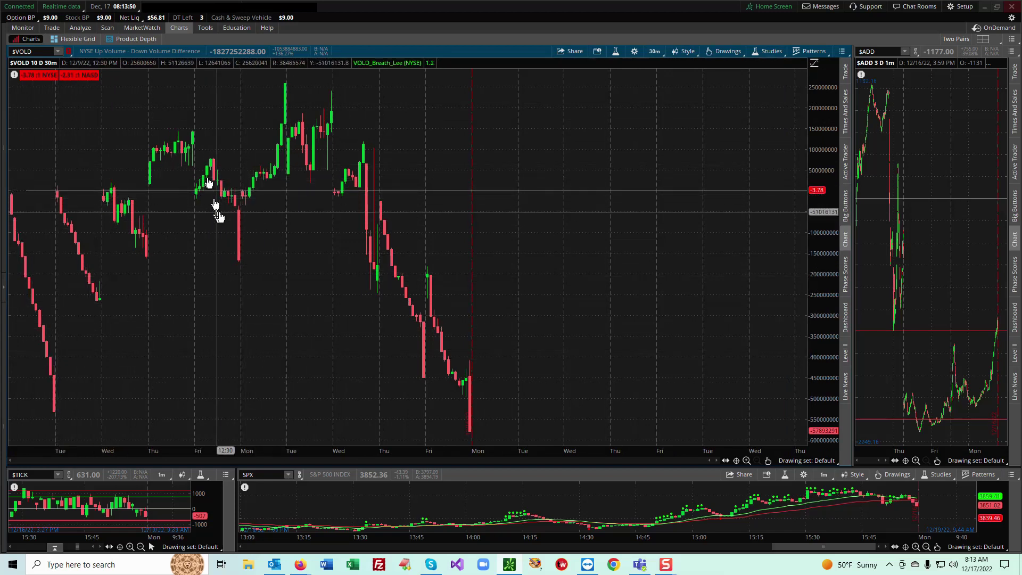
left_click(633, 50)
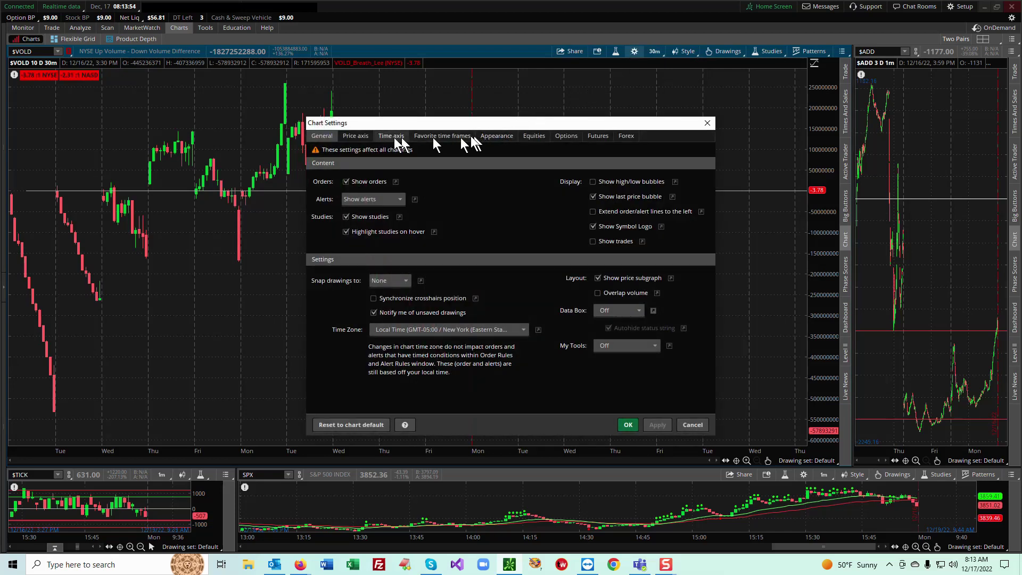
left_click(395, 139)
left_click(599, 170)
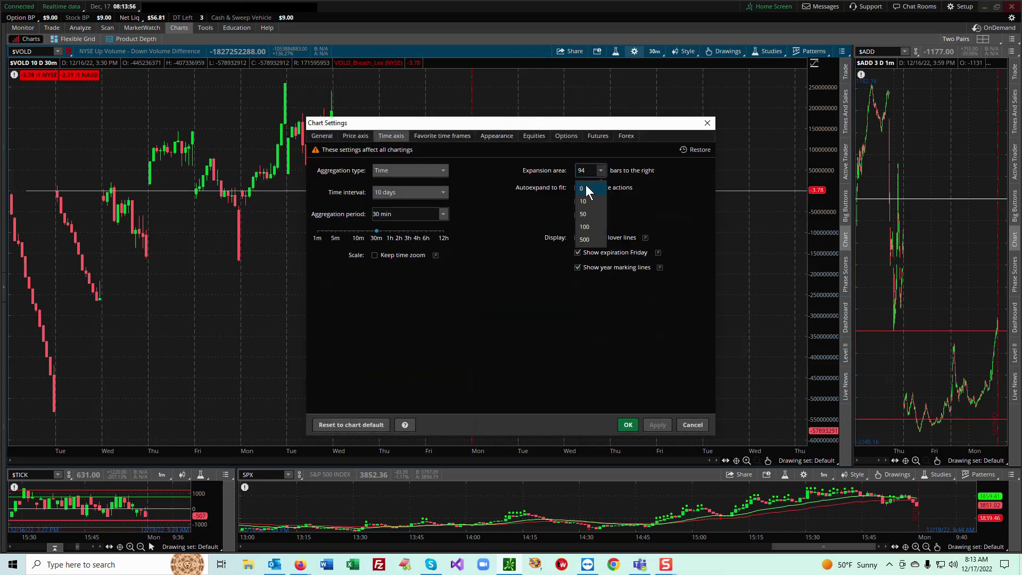
left_click(586, 188)
left_click(625, 427)
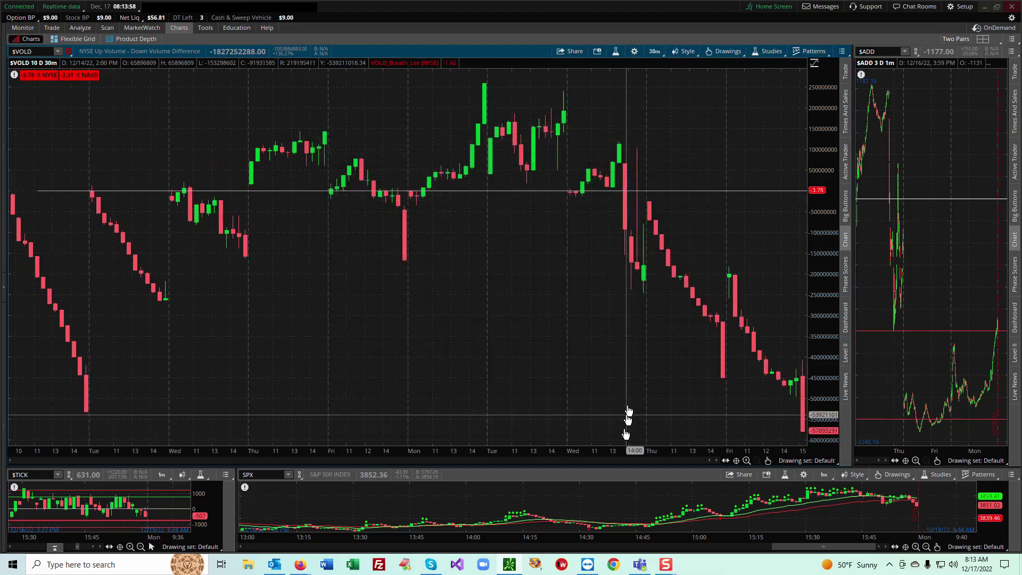
Switch the $VOLD chart to the 3 D : 1m time frame and split the upper row about evenly between $VOLD and $ADD
left_click(654, 51)
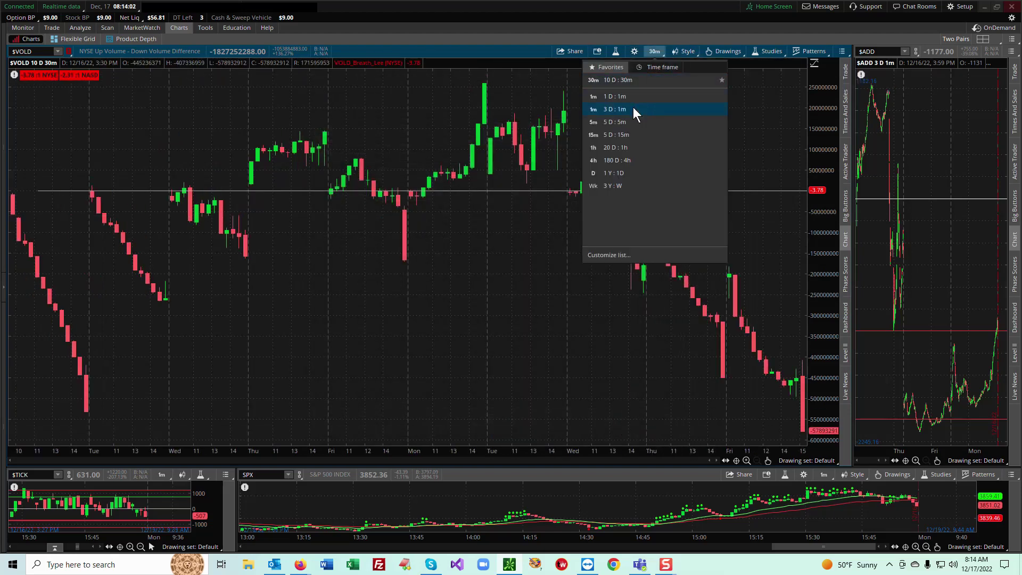
left_click(634, 109)
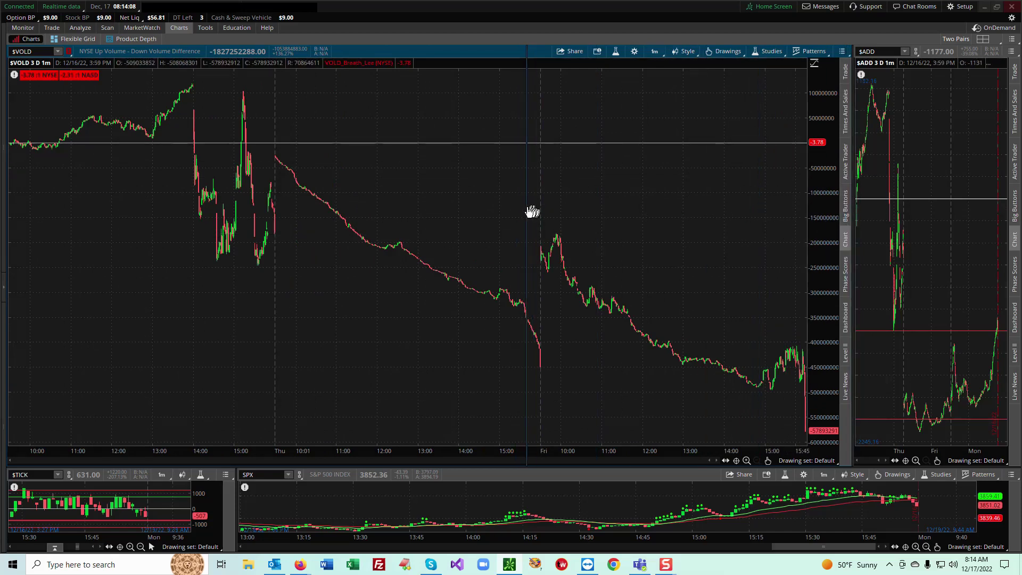
left_click_drag(533, 211, 527, 207)
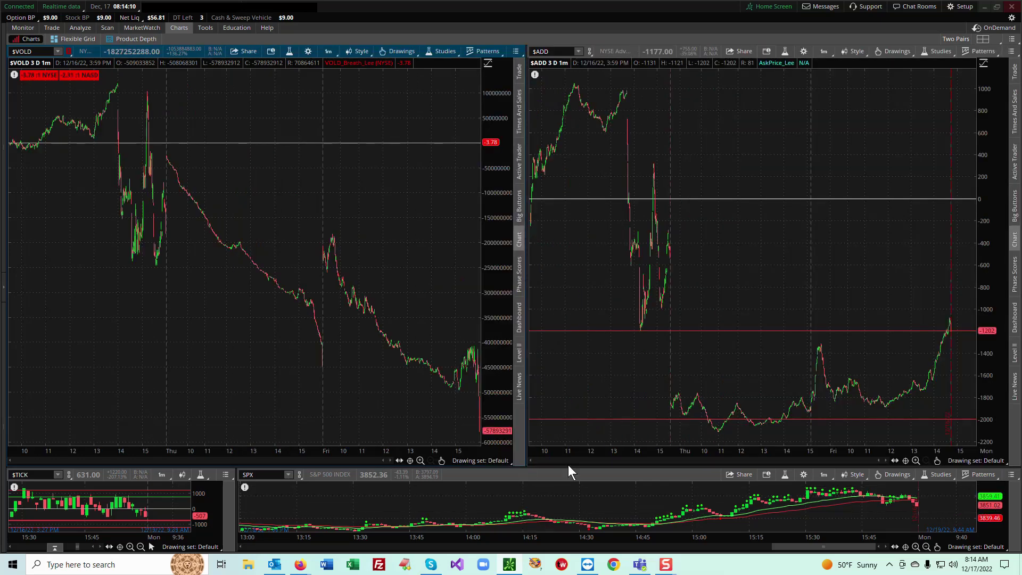
Enlarge the lower row of charts and widen the $TICK chart to about three quarters of that row
left_click_drag(562, 468, 551, 188)
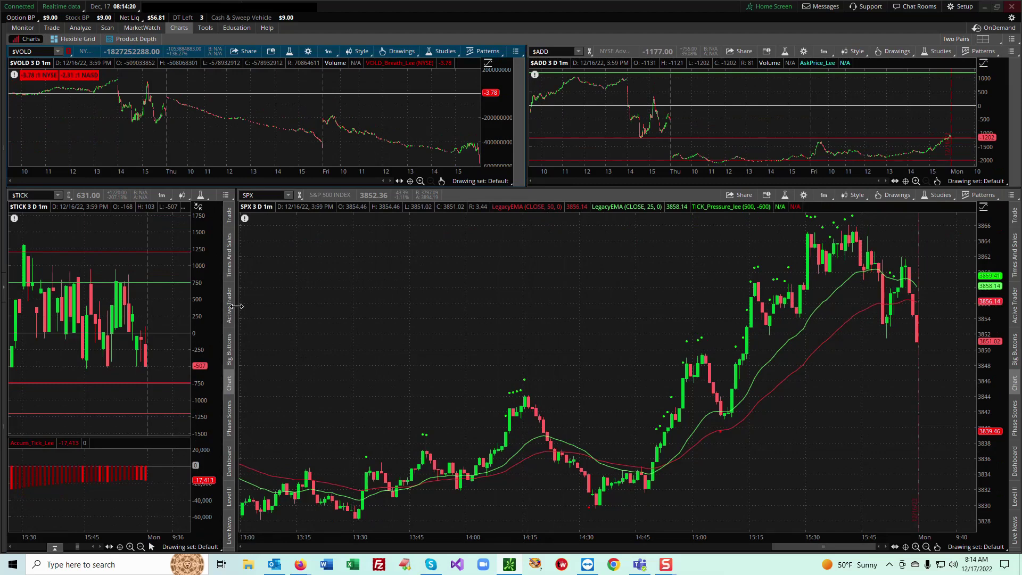
left_click_drag(747, 301, 751, 301)
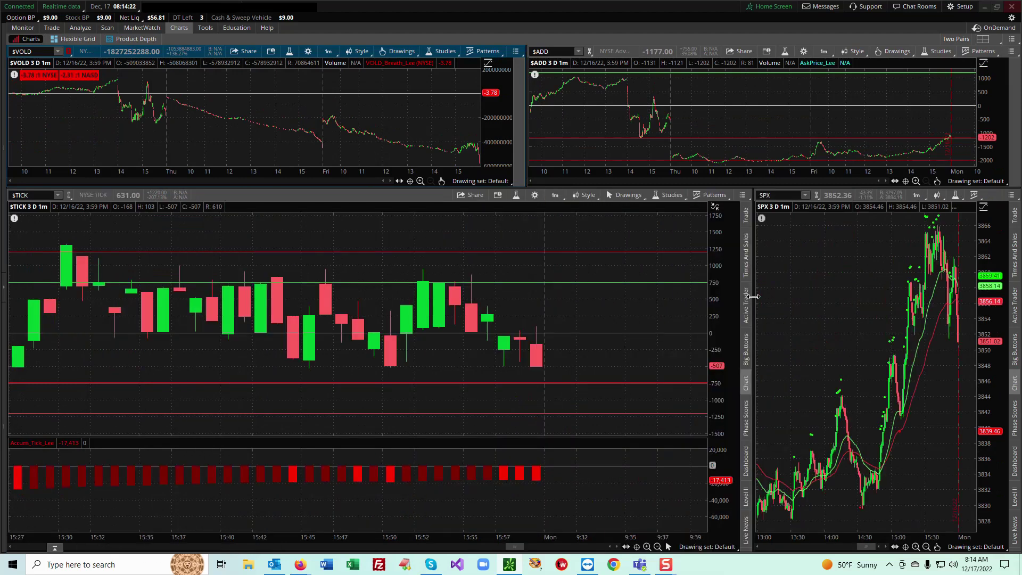
Examine the one-minute $TICK candles of 12/16/22 from midday into the afternoon against the zero, 750 and 1200 price levels
left_click_drag(551, 319, 612, 321)
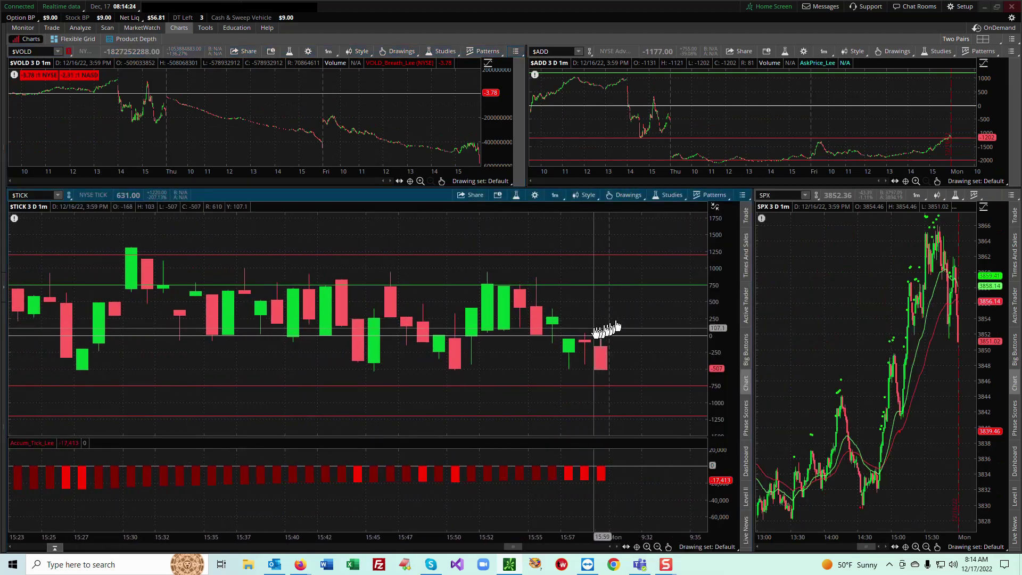
scroll(589, 337, "down", 5)
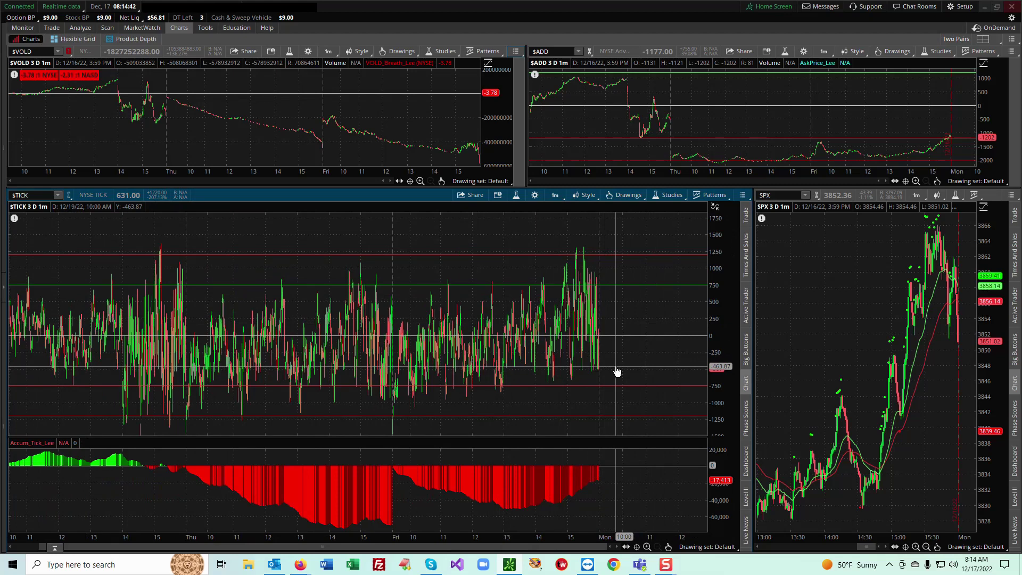
scroll(607, 354, "up", 5)
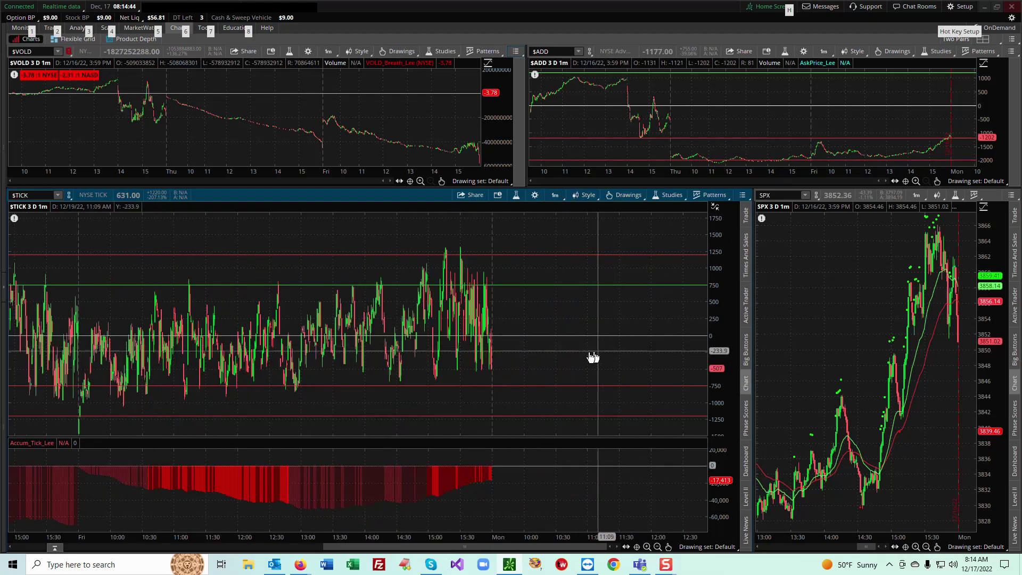
scroll(538, 383, "up", 5)
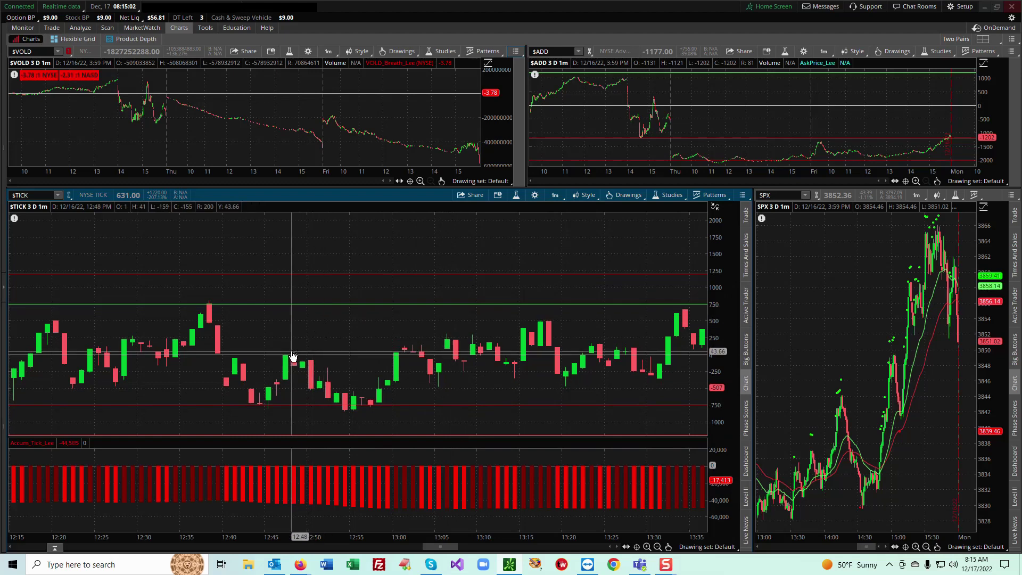
left_click_drag(314, 335, 360, 313)
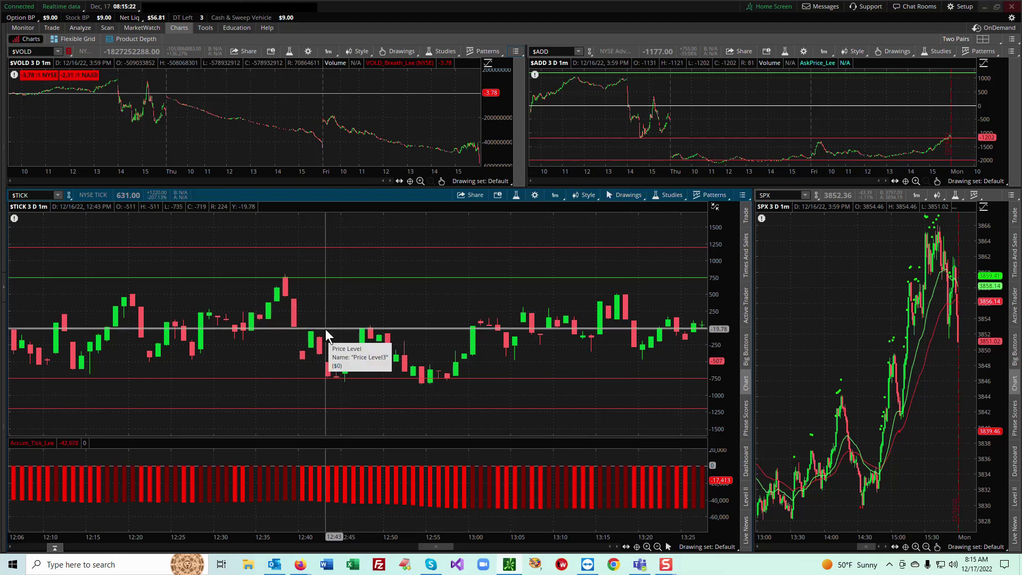
left_click_drag(325, 329, 348, 316)
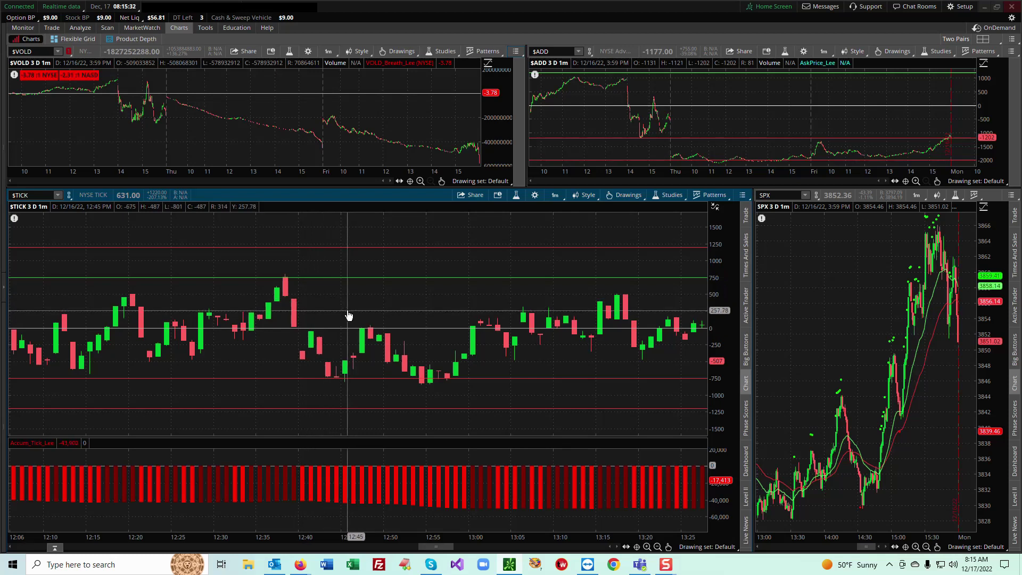
left_click_drag(349, 316, 286, 277)
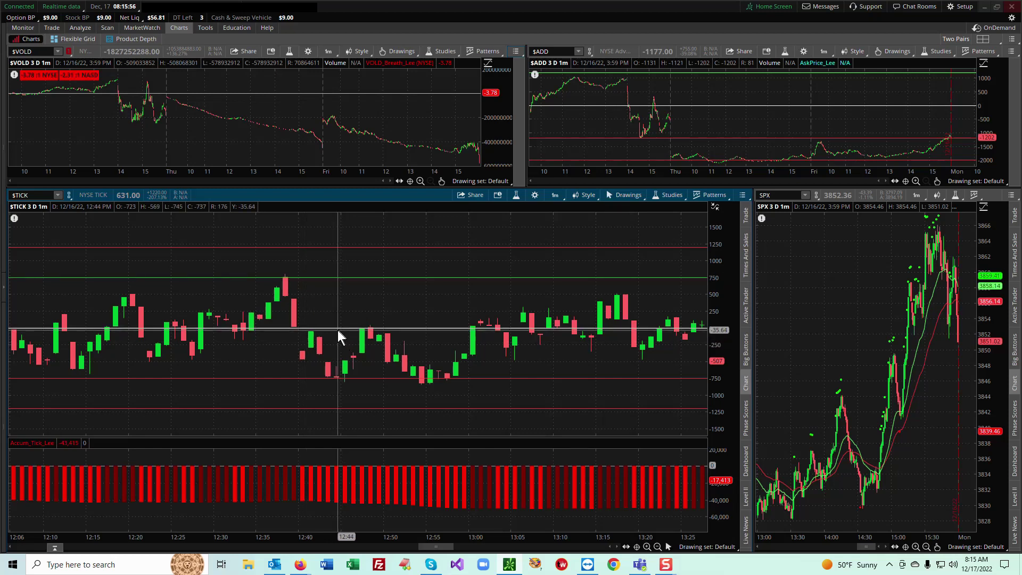
left_click_drag(336, 335, 345, 304)
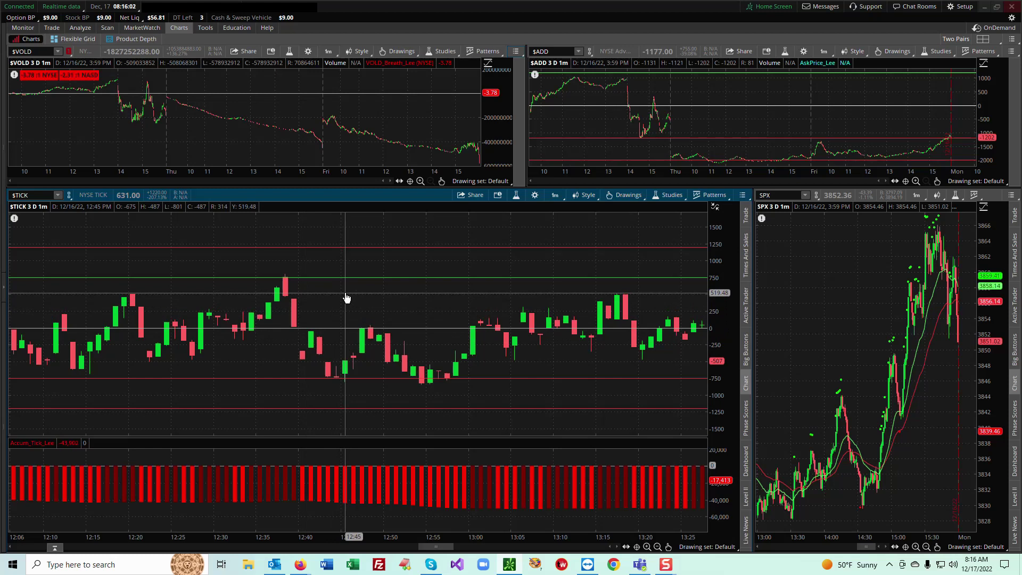
left_click_drag(346, 297, 380, 371)
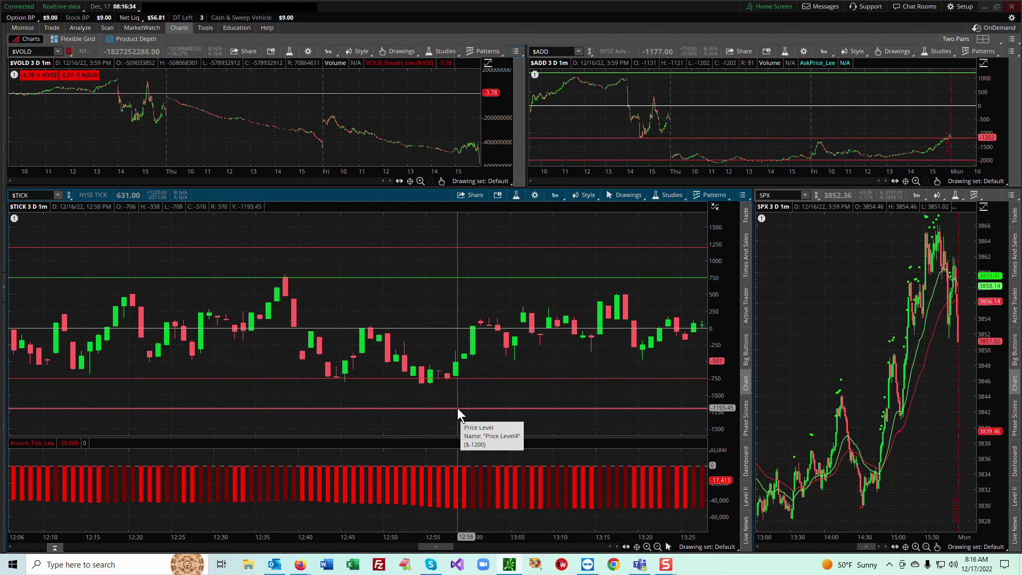
left_click_drag(465, 402, 244, 292)
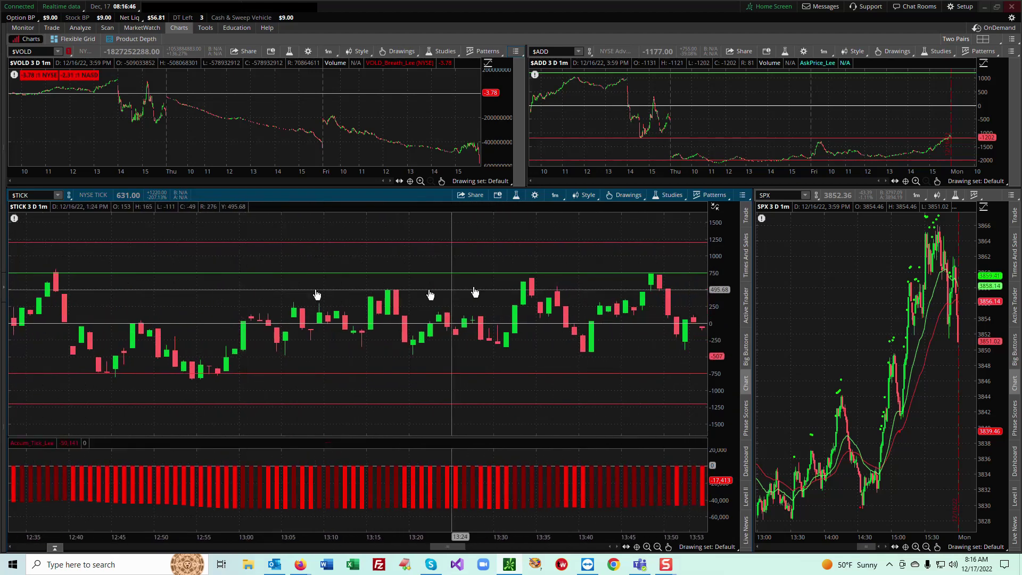
left_click_drag(586, 287, 322, 294)
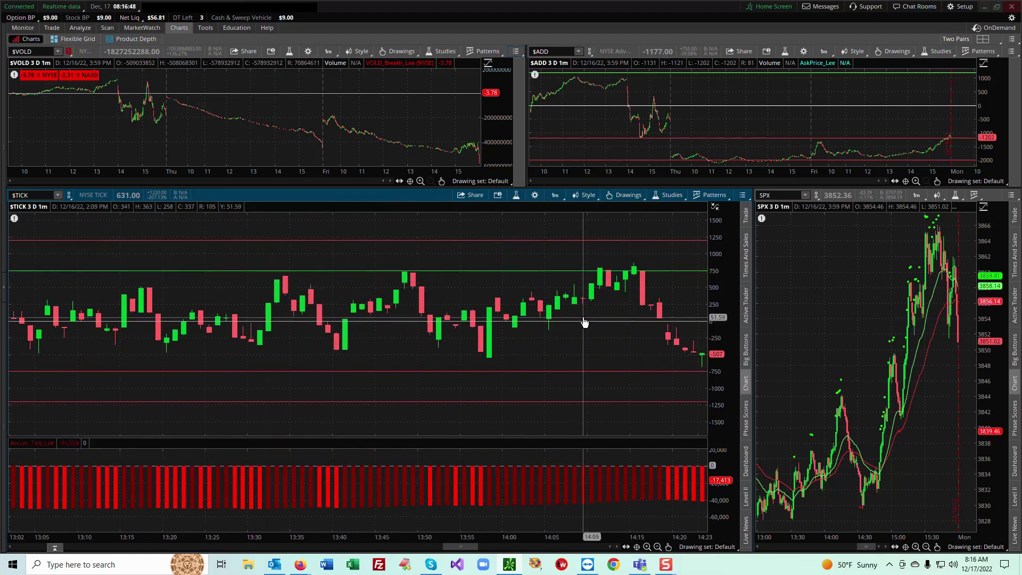
left_click_drag(629, 338, 513, 358)
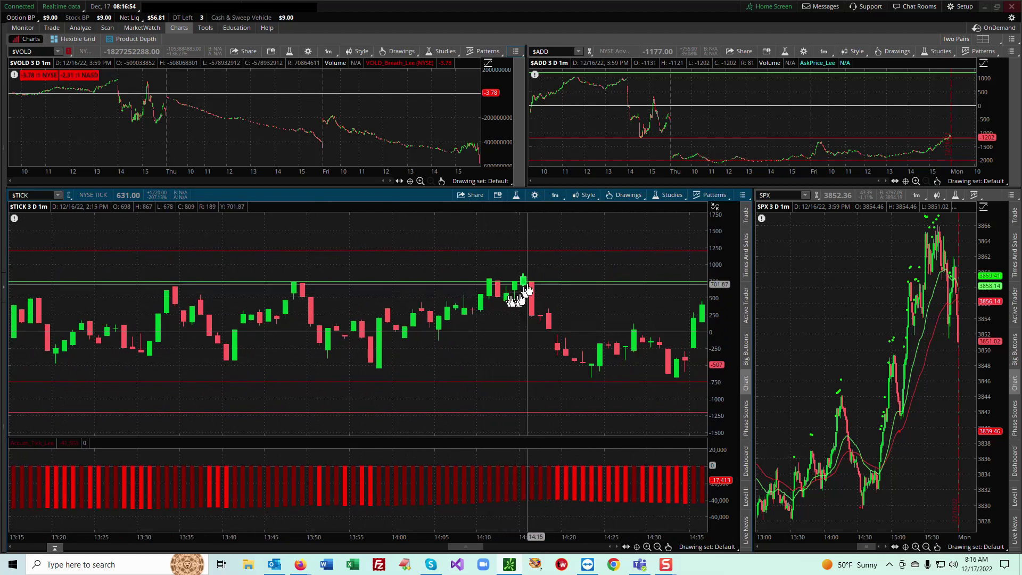
left_click_drag(641, 382, 338, 371)
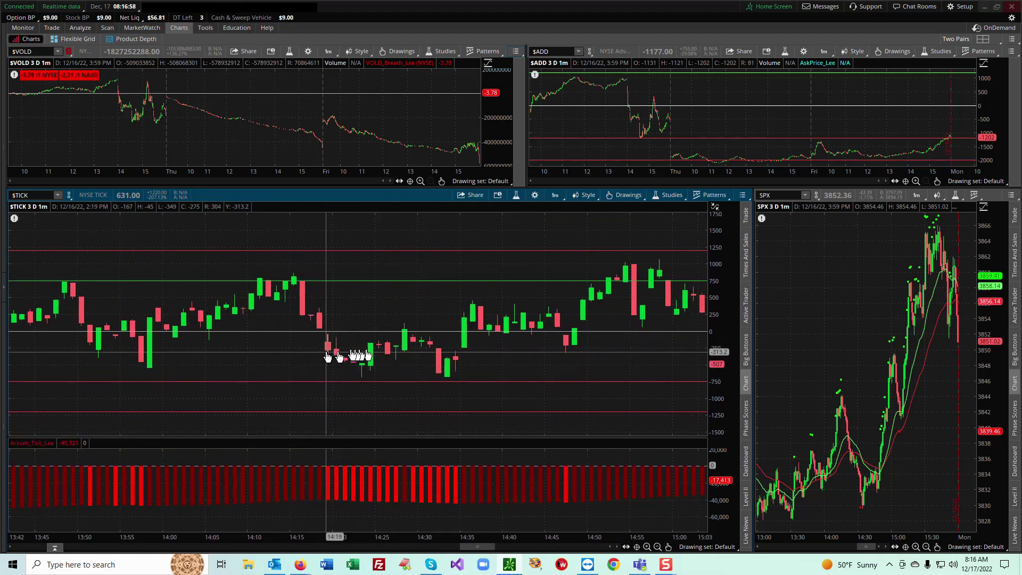
Examine the Accum_Tick_Lee histogram below the $TICK chart across the three sessions, including the Friday afternoon section
scroll(556, 356, "down", 10)
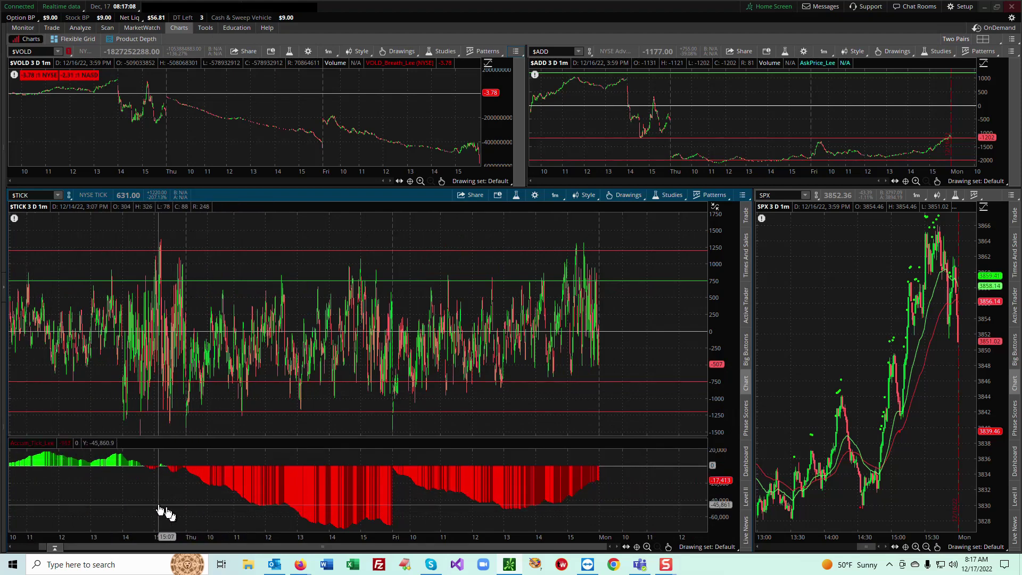
left_click_drag(164, 513, 189, 486)
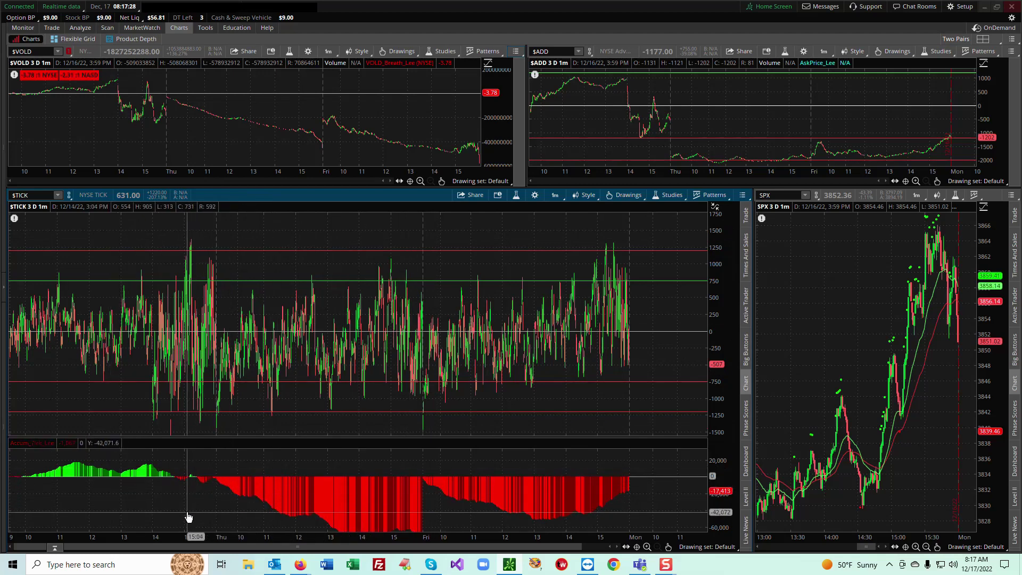
scroll(722, 513, "down", 2)
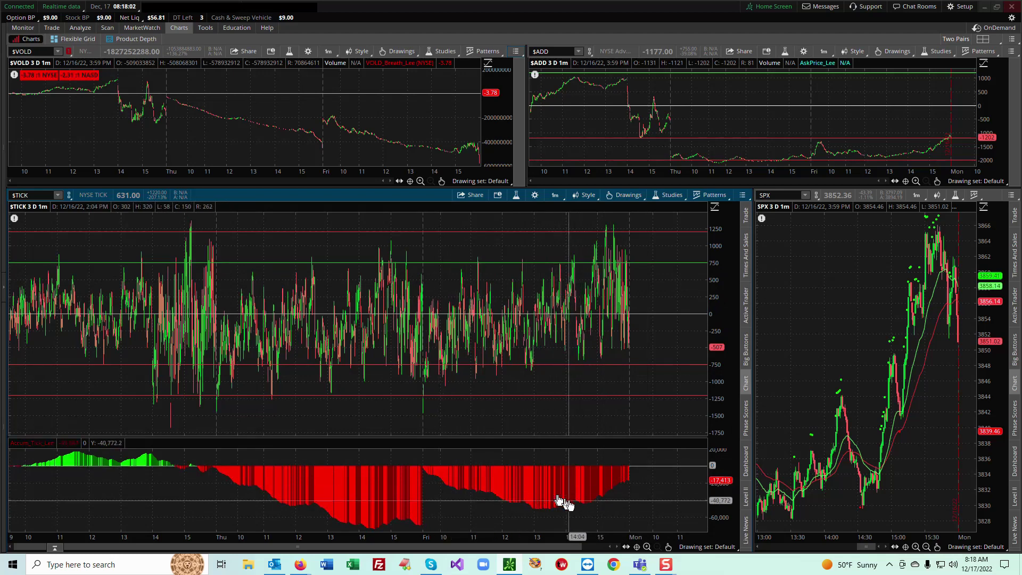
left_click_drag(605, 514, 242, 501)
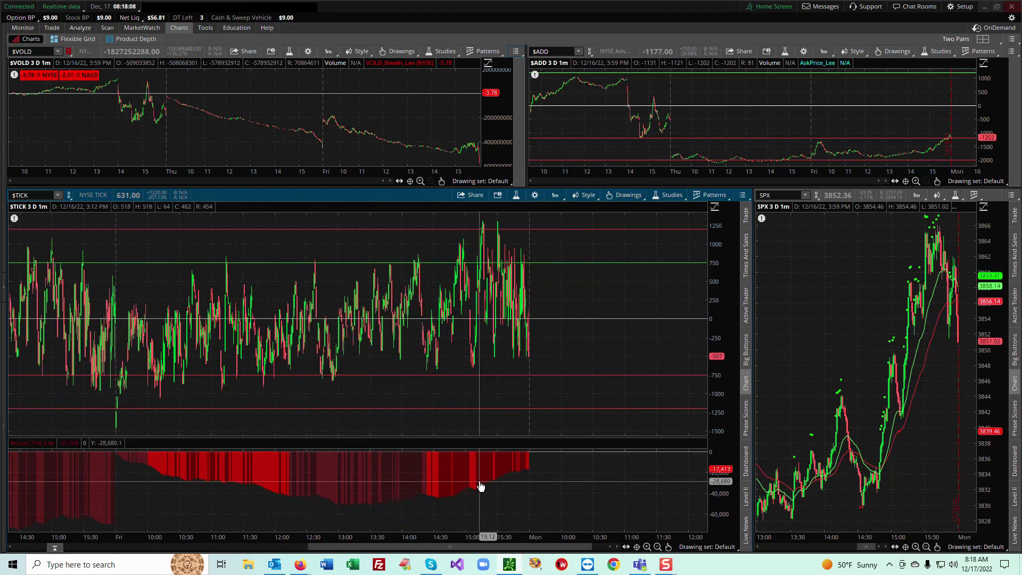
left_click_drag(396, 396, 593, 397)
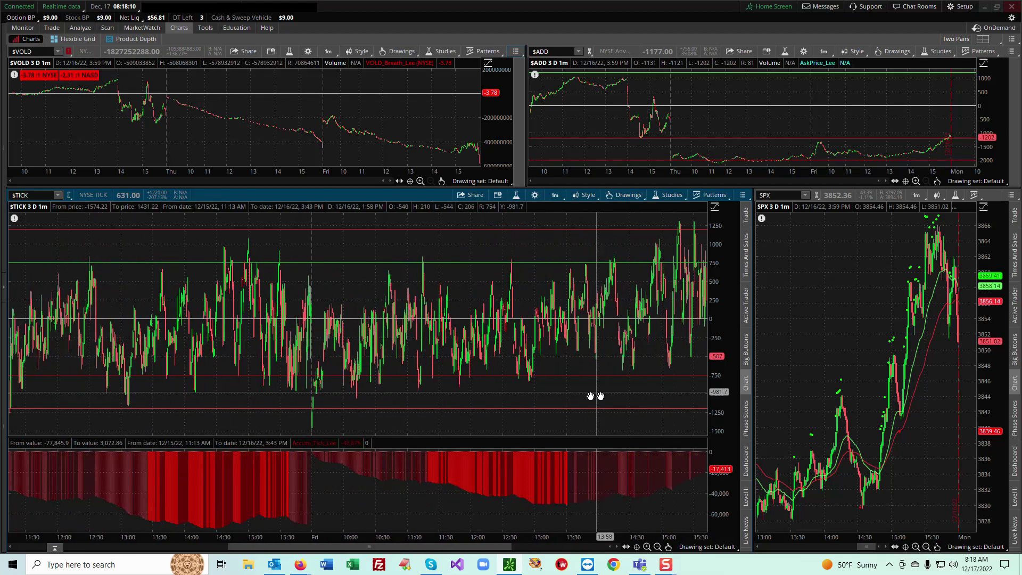
scroll(436, 409, "down", 2)
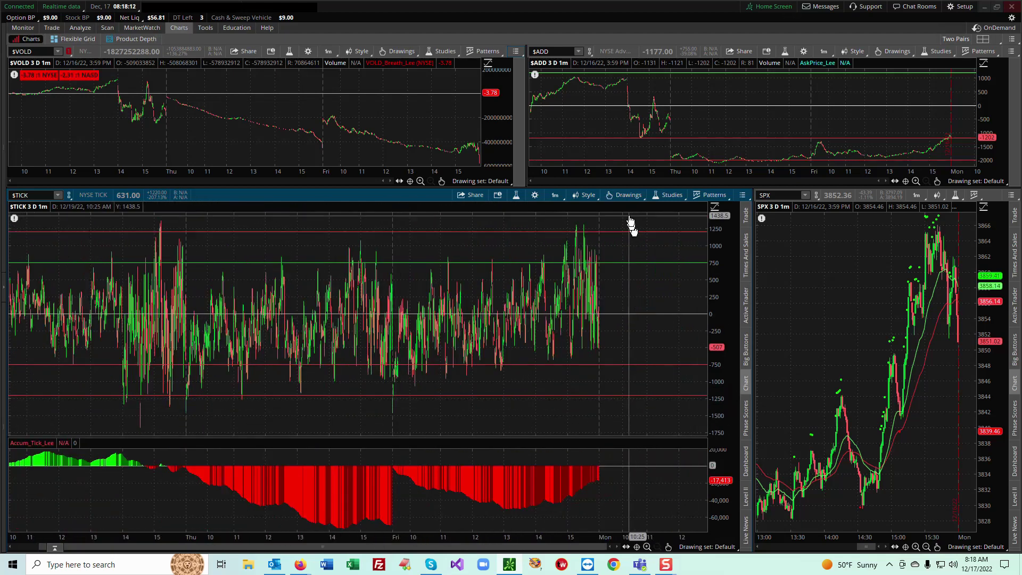
Switch the $TICK chart to the 10 D : 30m time frame and set its expansion area to 0 bars
left_click(553, 196)
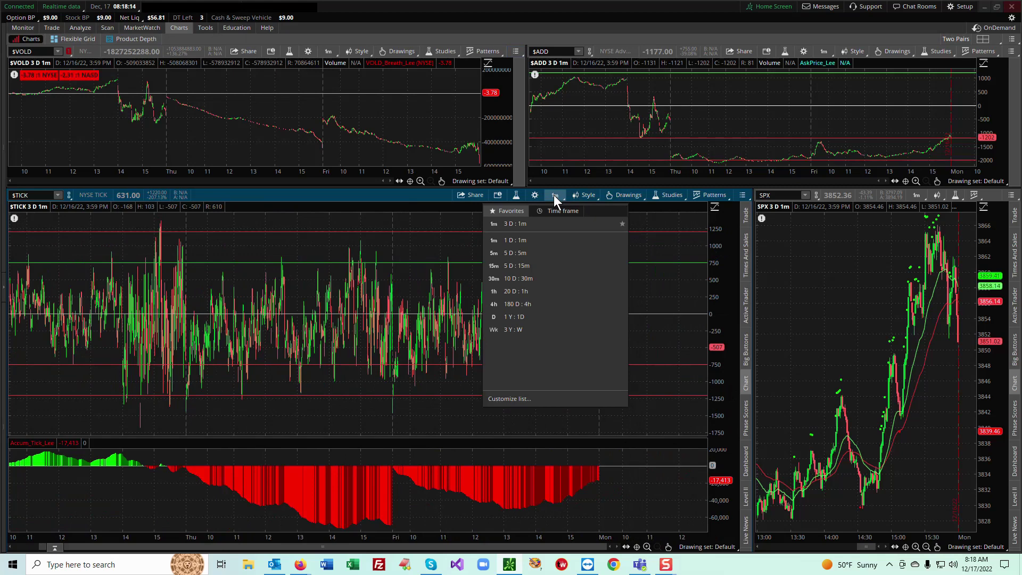
left_click(537, 279)
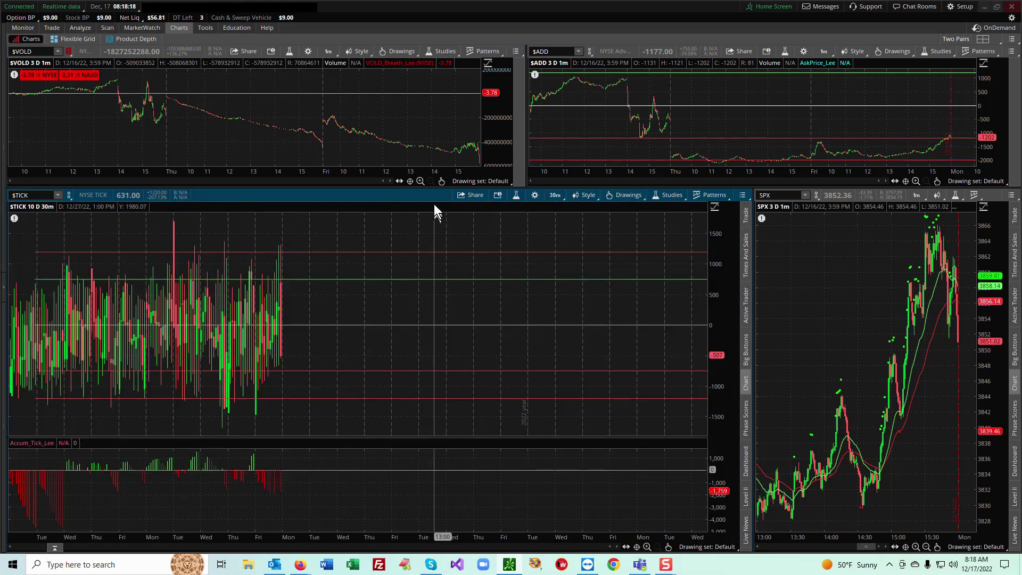
left_click(535, 194)
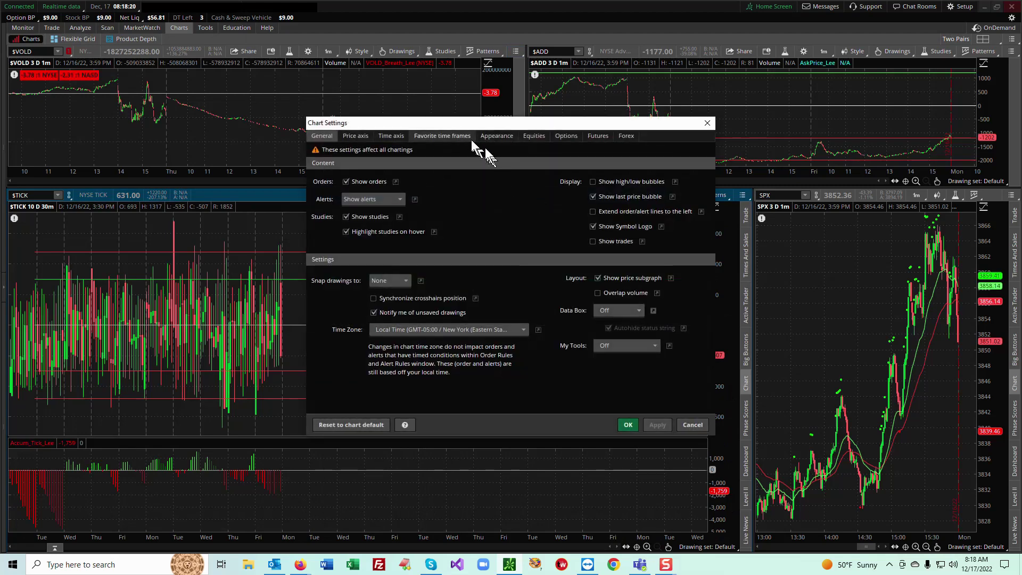
left_click(398, 136)
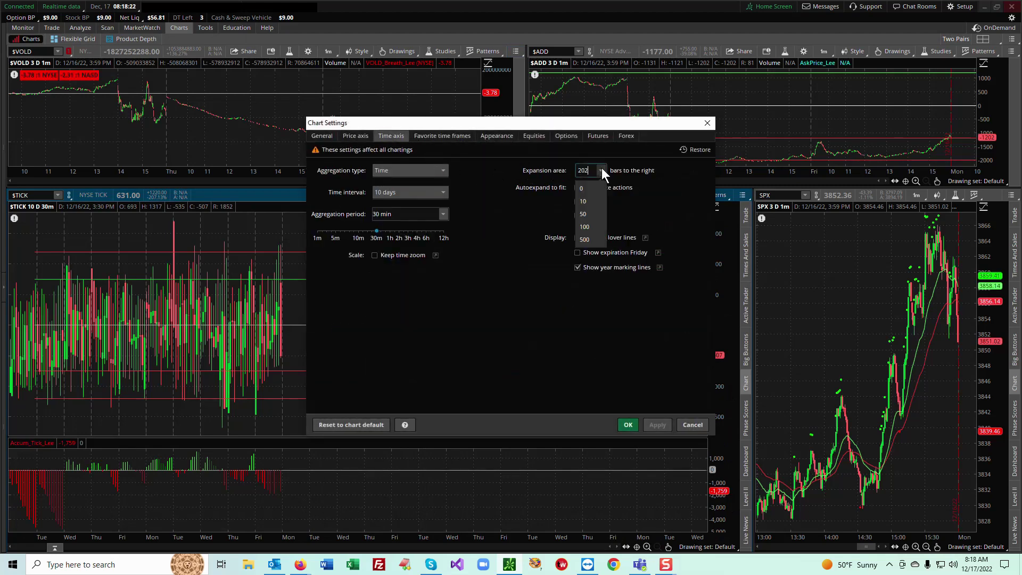
left_click(591, 187)
left_click(630, 425)
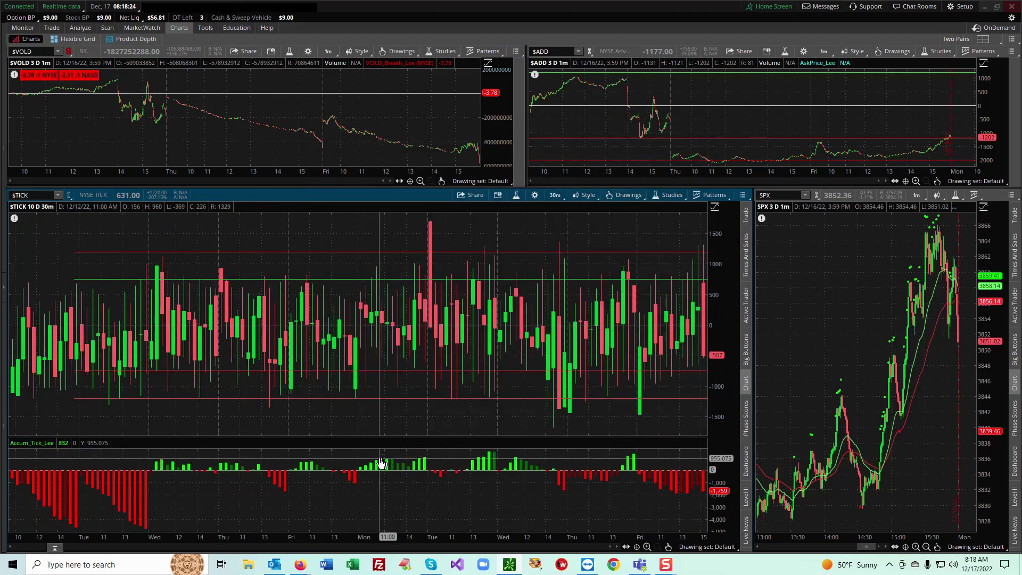
Review the ten-day Accum_Tick_Lee histogram and return the $TICK chart to the 3 D : 1m time frame, focused on the latest session
left_click_drag(87, 472, 212, 422)
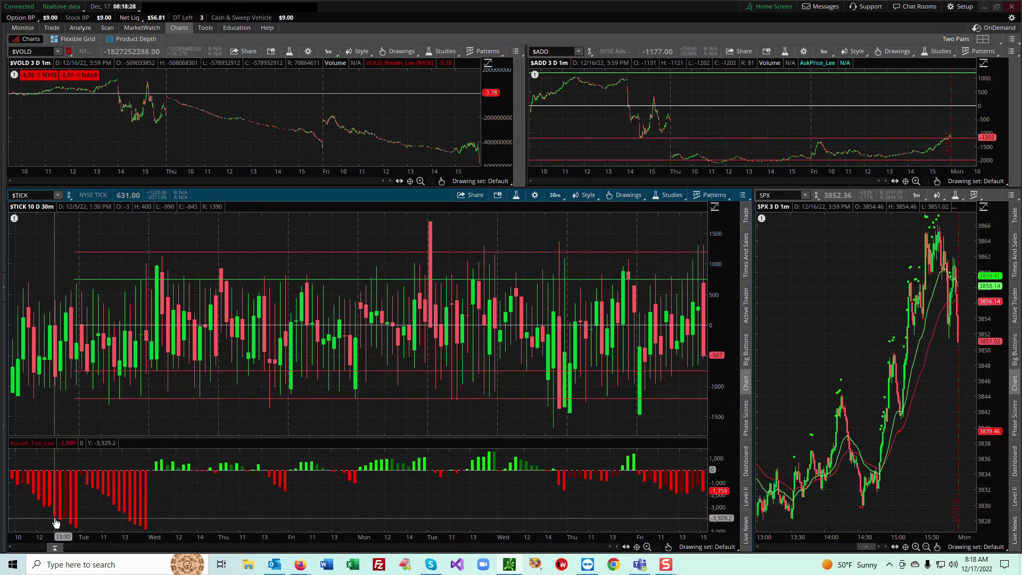
left_click_drag(80, 478, 165, 527)
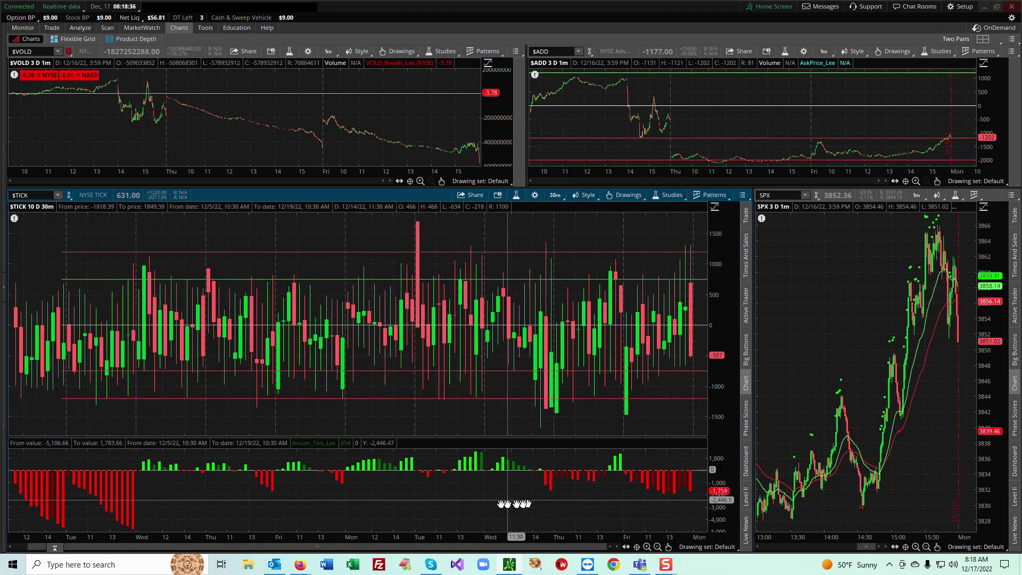
left_click_drag(520, 503, 273, 503)
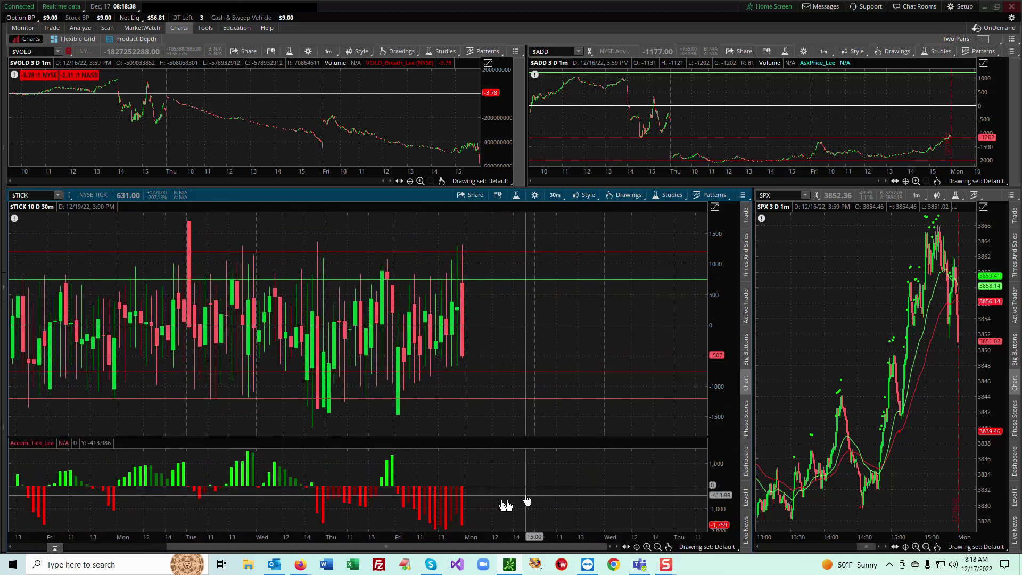
left_click(554, 195)
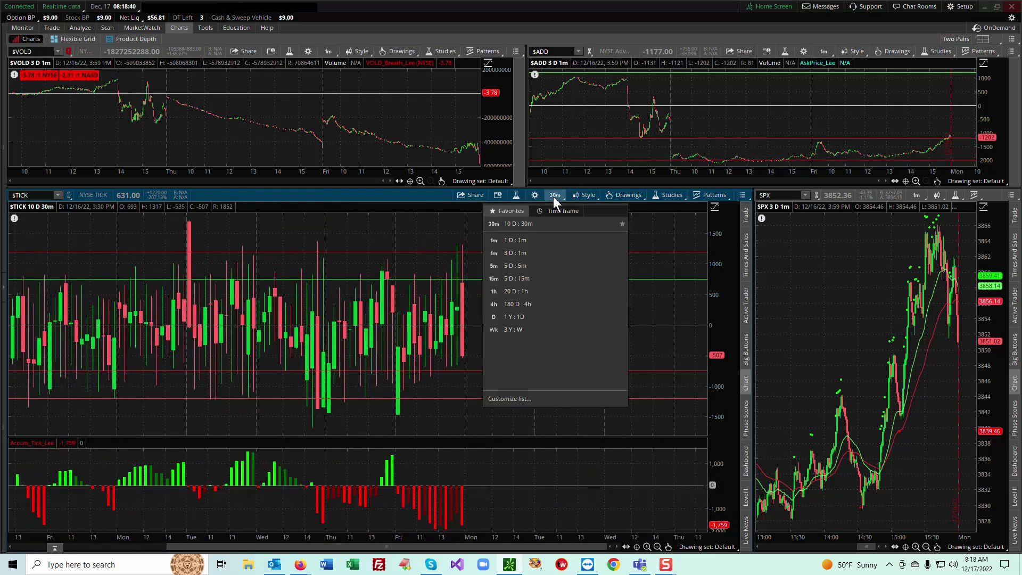
left_click(527, 254)
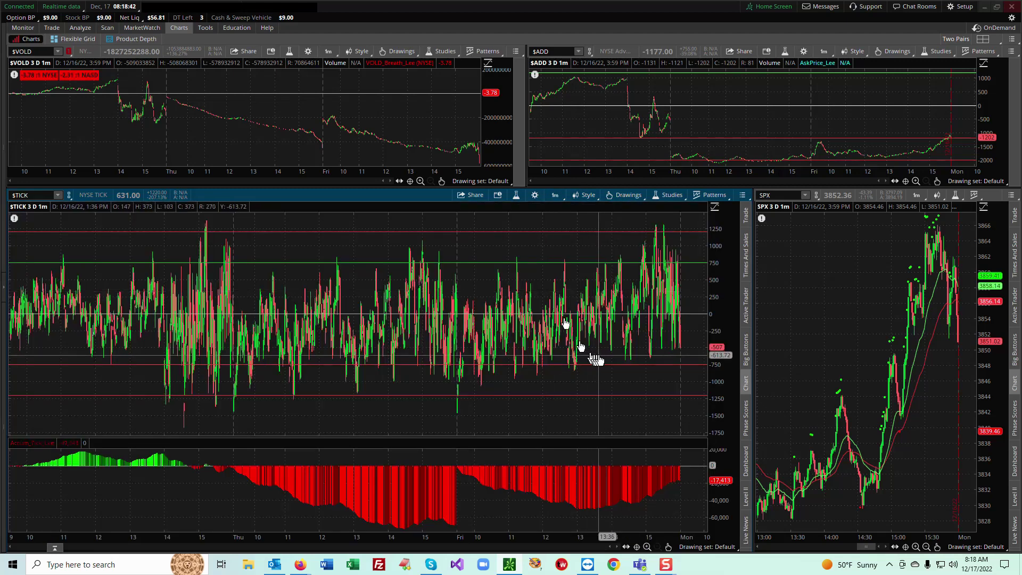
scroll(642, 398, "up", 3)
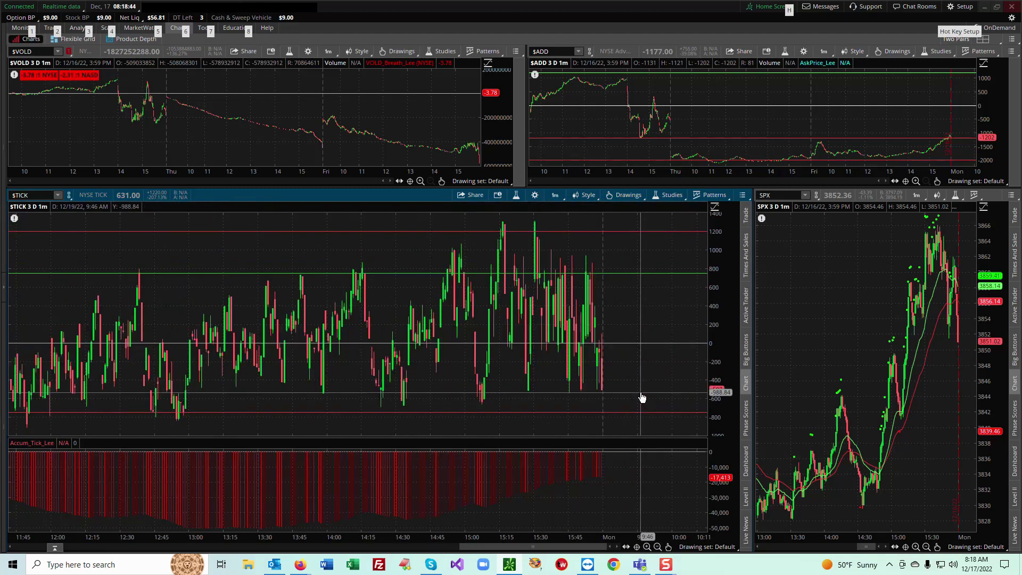
Zoom the $TICK chart in on the final candles of 12/16/22 and narrow its pane to give SPX most of the width
left_click(641, 394)
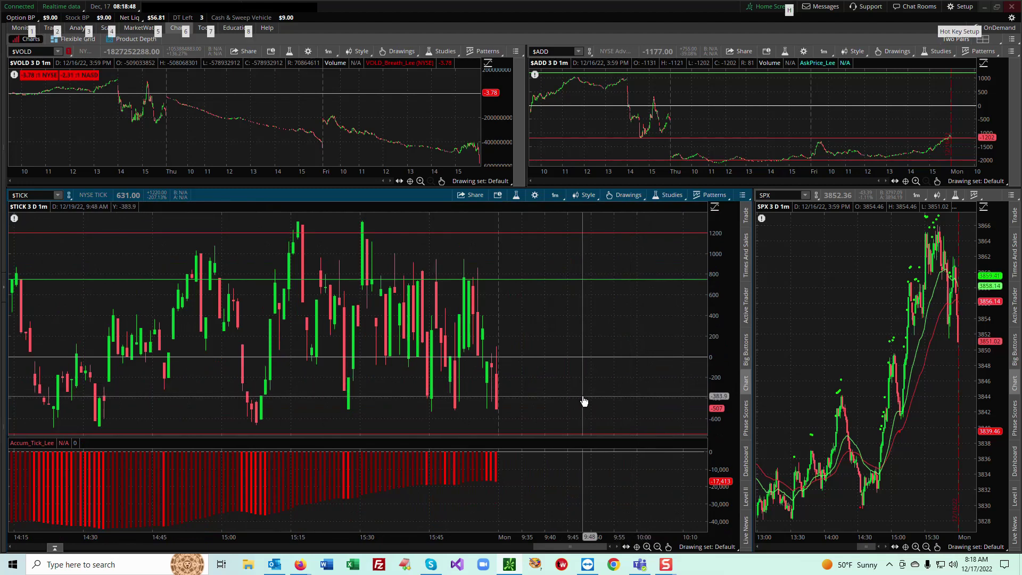
left_click_drag(584, 401, 668, 405)
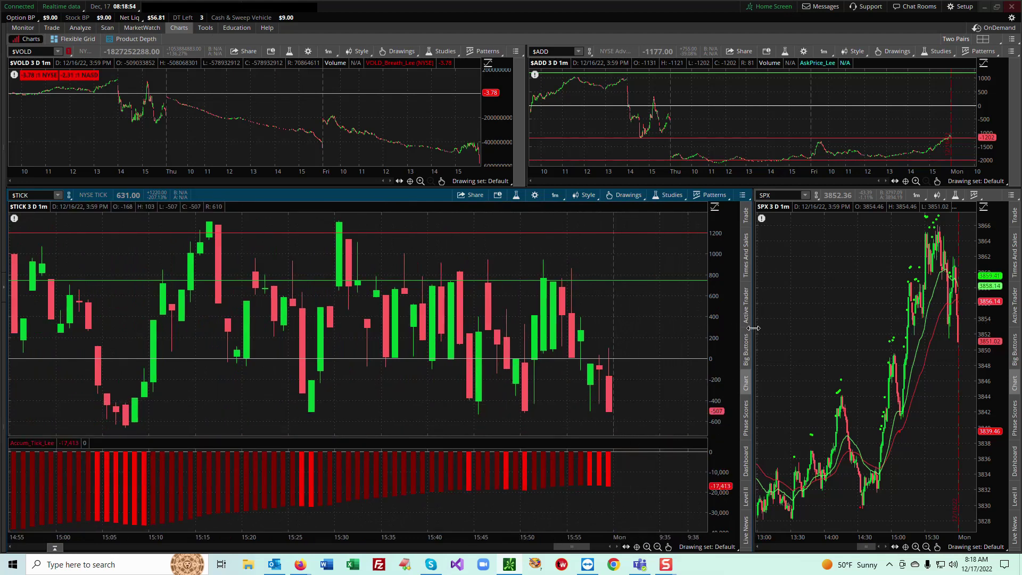
left_click_drag(238, 336, 194, 329)
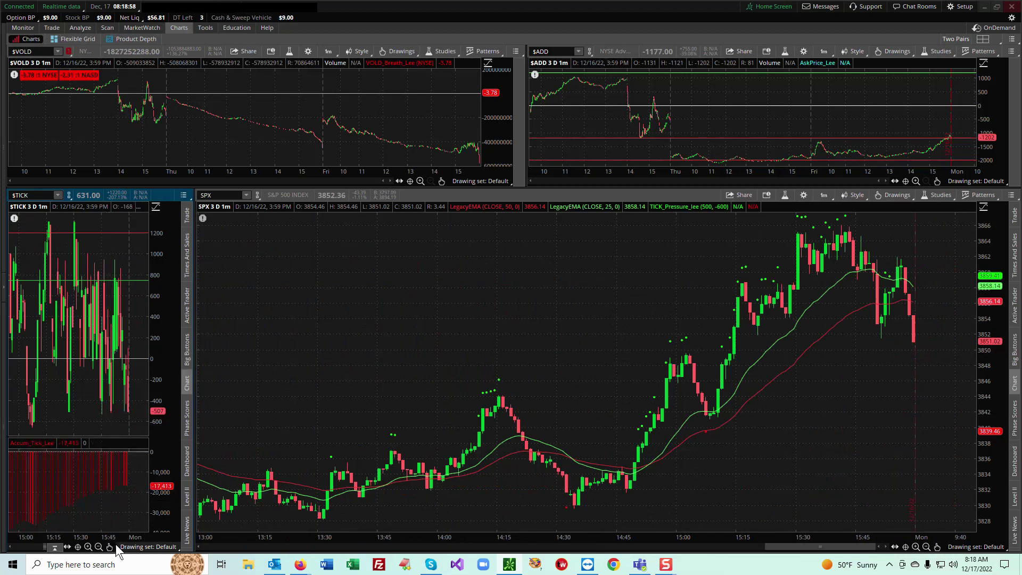
left_click(88, 547)
left_click_drag(148, 374, 2, 398)
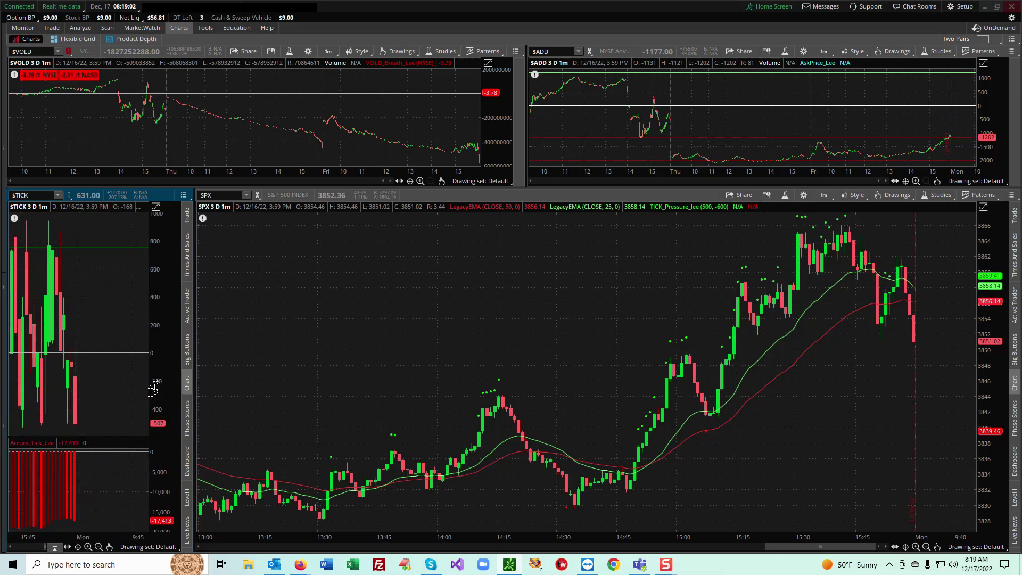
Enlarge the SPX chart by shrinking the $VOLD and $ADD panes in height and the $TICK pane in width
left_click_drag(204, 358, 214, 358)
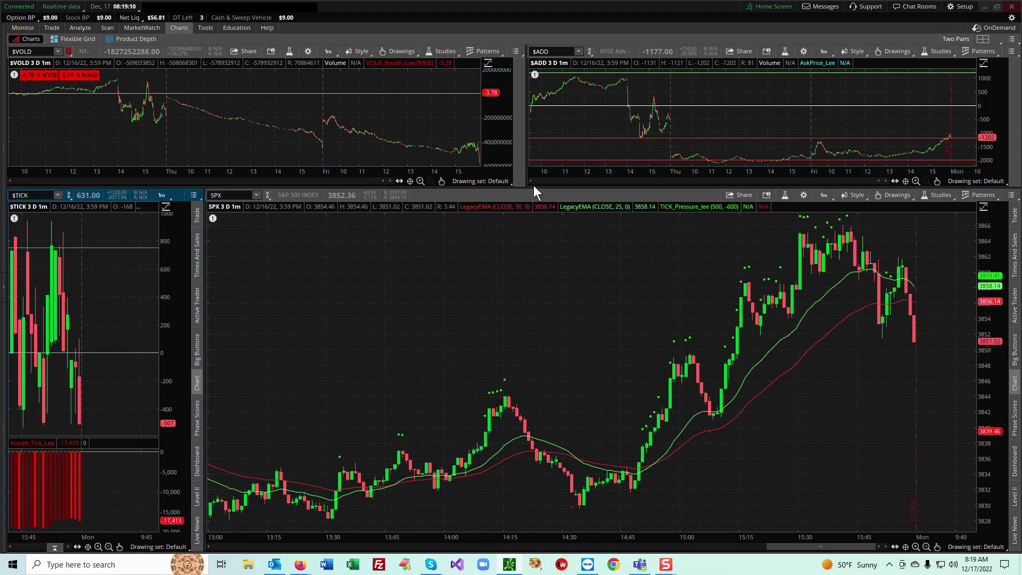
left_click_drag(534, 186, 530, 106)
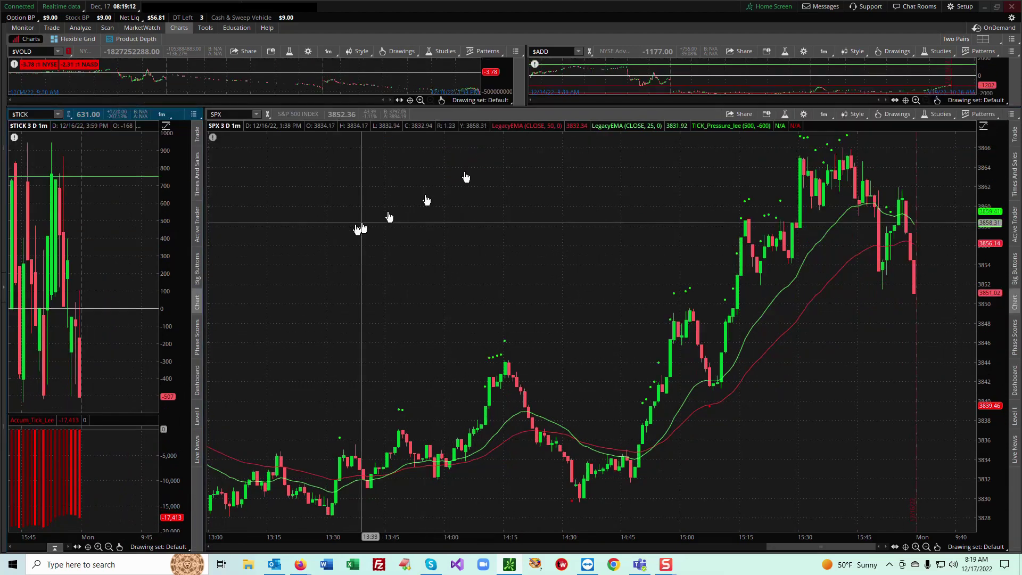
left_click_drag(201, 237, 159, 241)
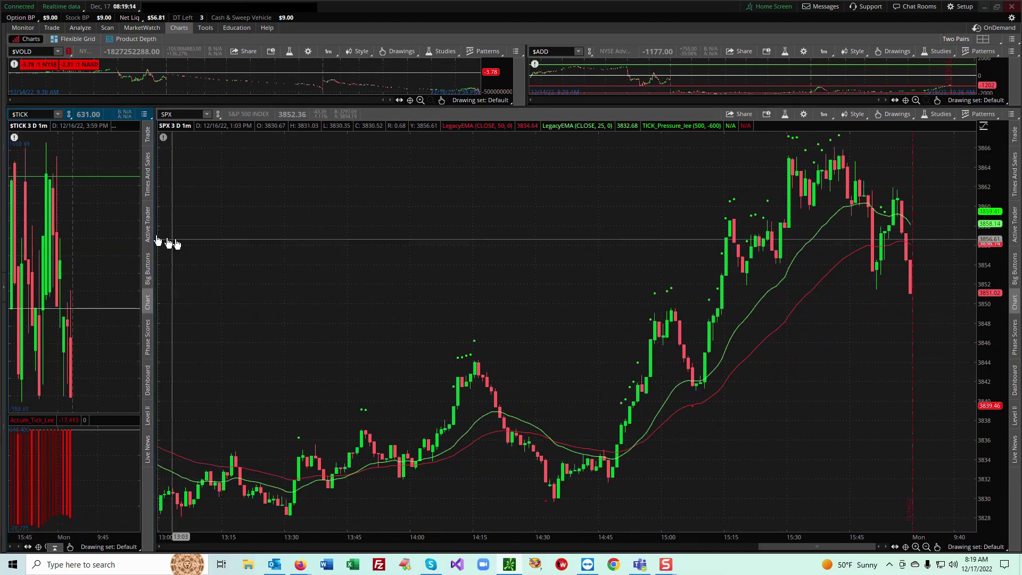
left_click(399, 303)
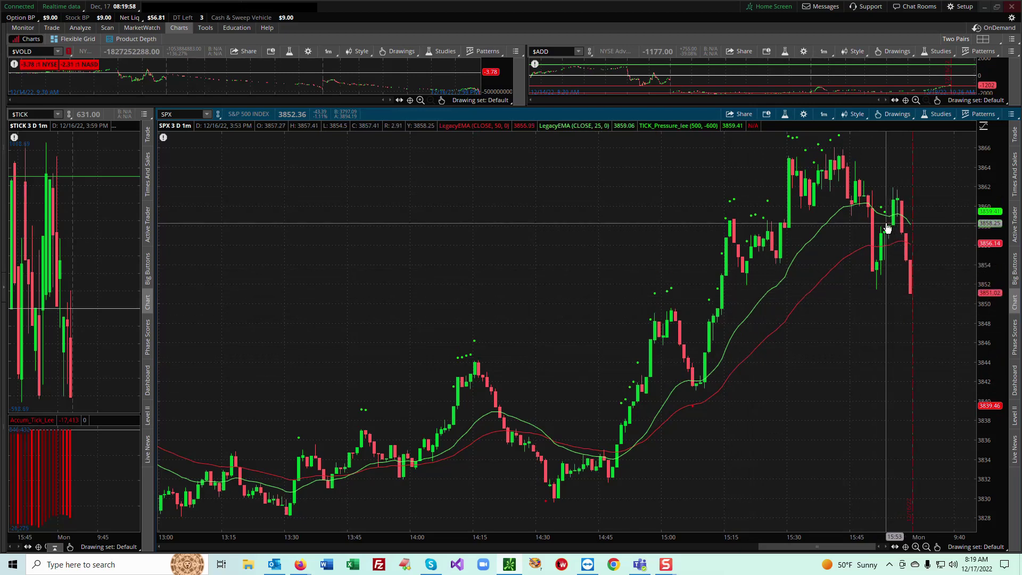
Examine the TICK_Pressure_lee dots against the SPX one-minute candles and EMA lines from midday to the close of 12/16/22
left_click_drag(422, 520, 646, 488)
left_click_drag(274, 479, 588, 491)
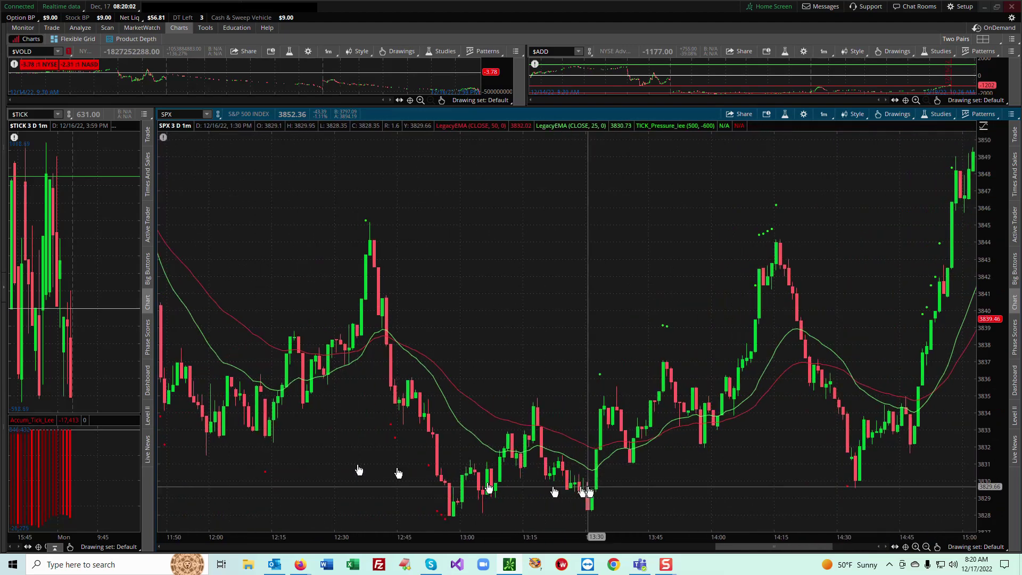
left_click_drag(669, 474, 458, 484)
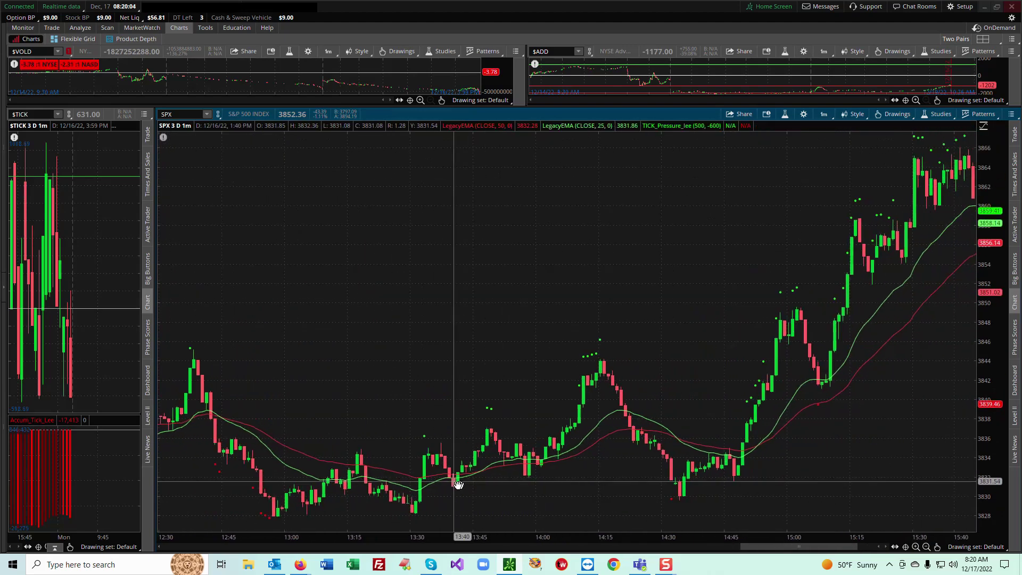
left_click_drag(817, 472, 576, 450)
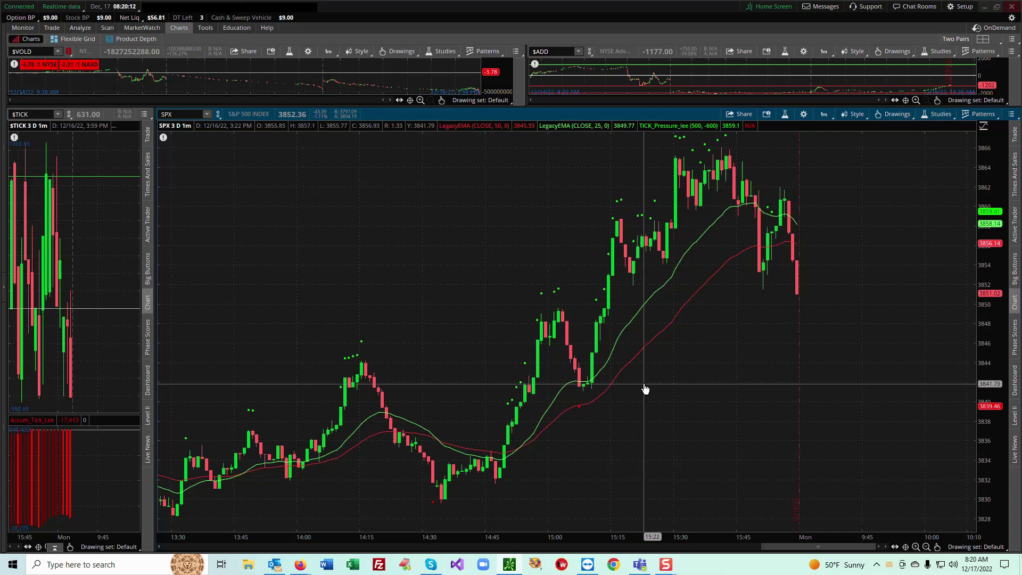
scroll(645, 389, "up", 2)
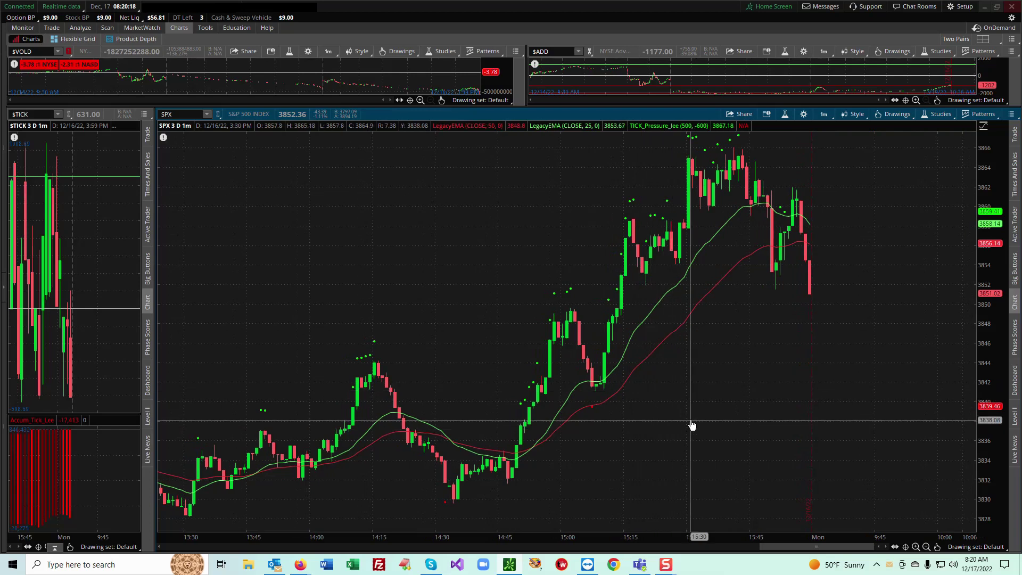
left_click(634, 207)
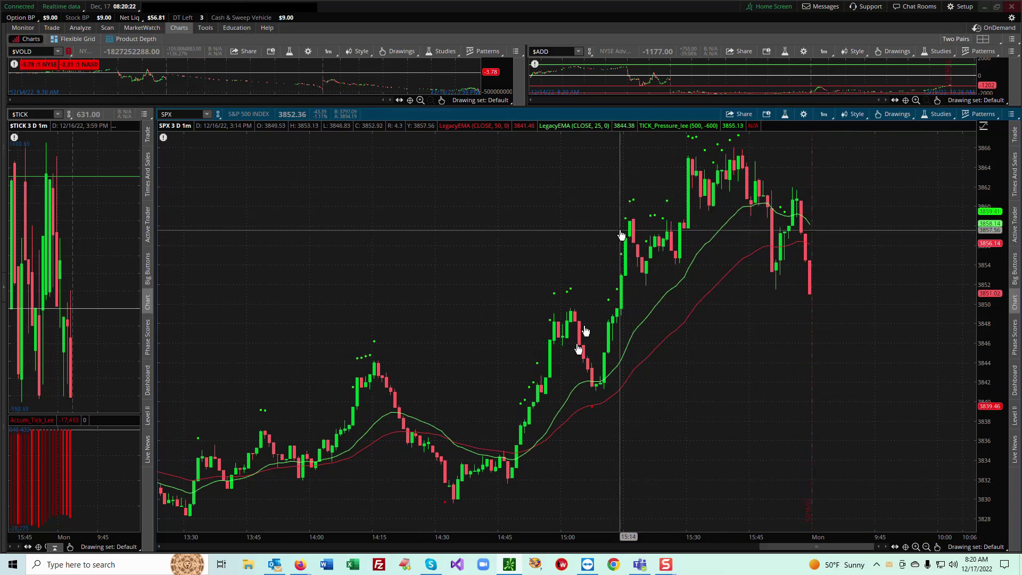
left_click(445, 504)
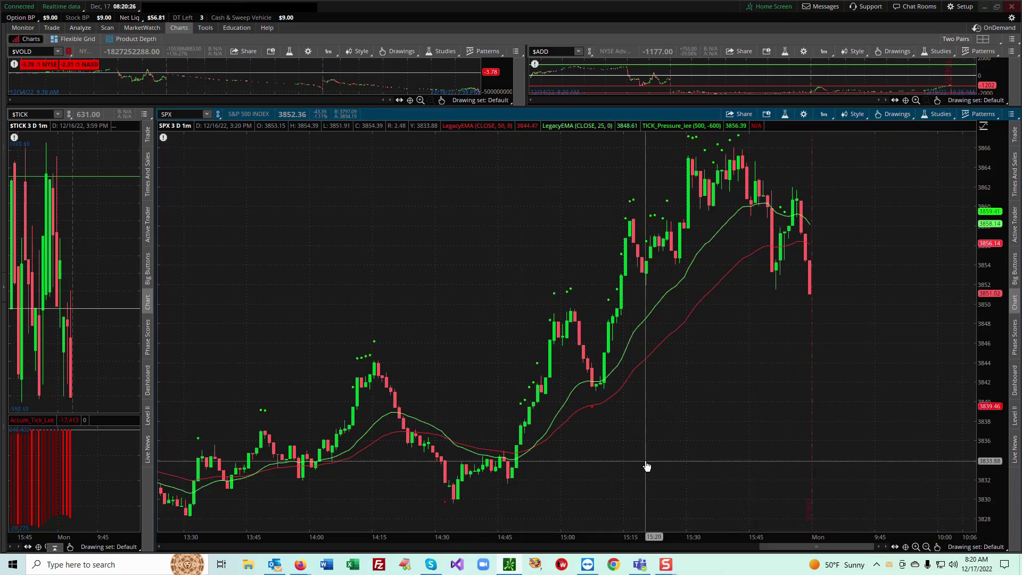
left_click(647, 441)
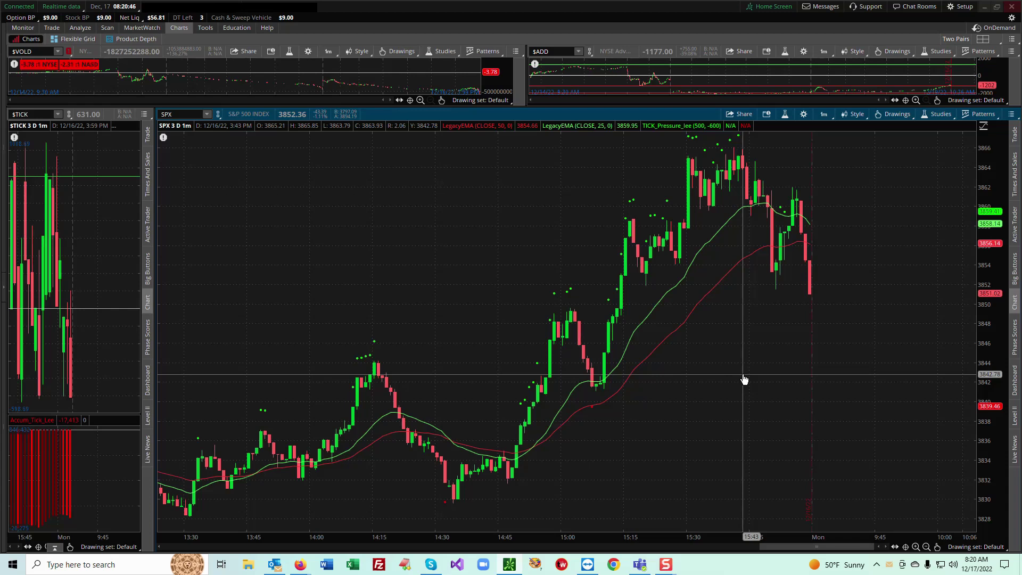
left_click(932, 53)
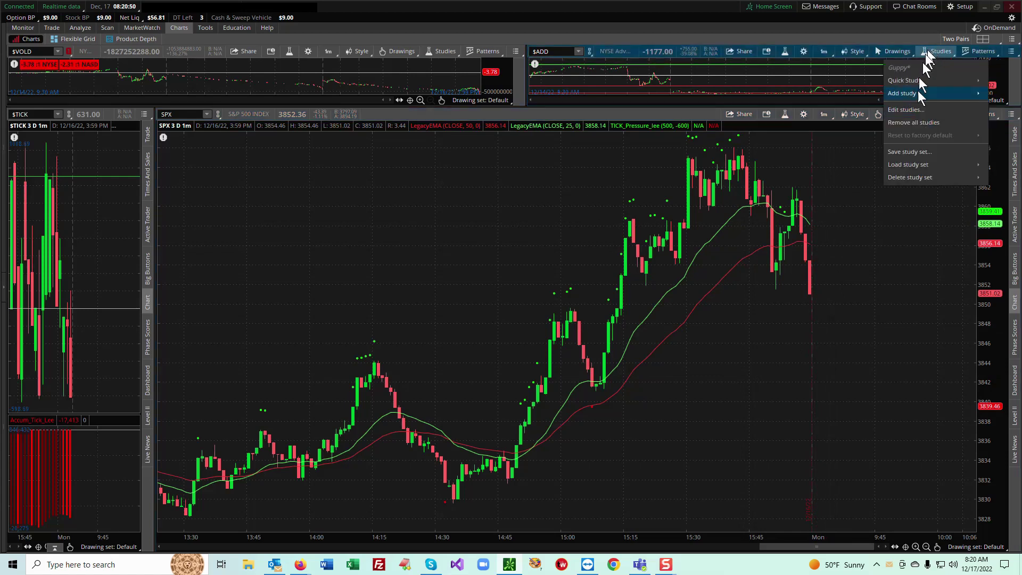
mouse_move(909, 94)
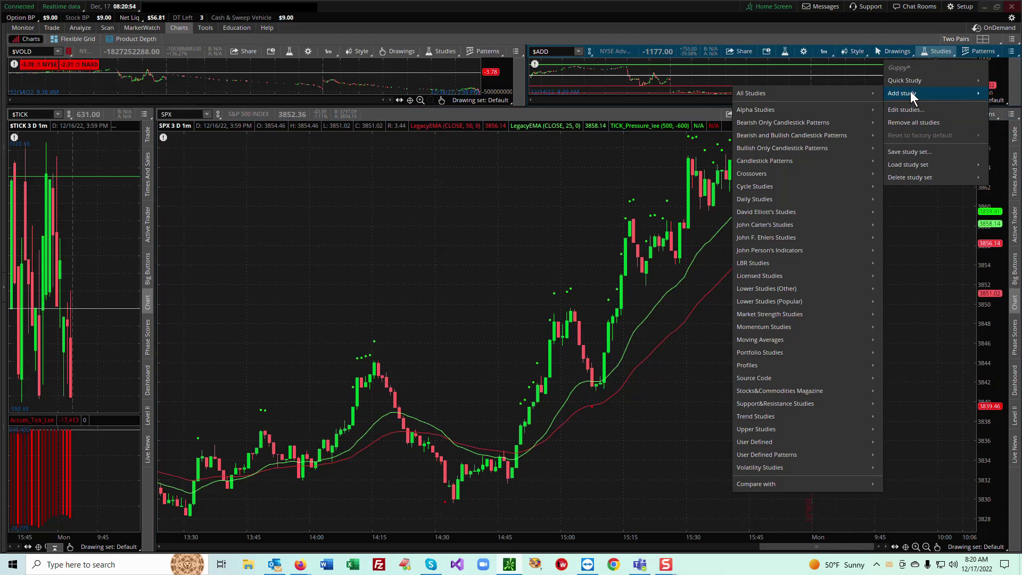
left_click(924, 239)
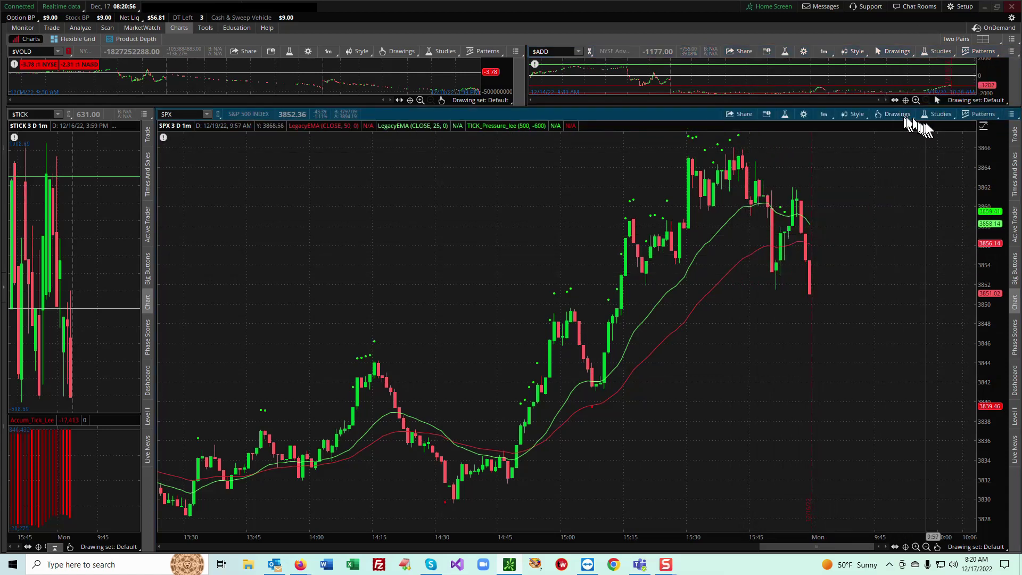
Open a blank thinkScript study from the SPX chart's study editor, look it over, and close the script and the editor
left_click(936, 115)
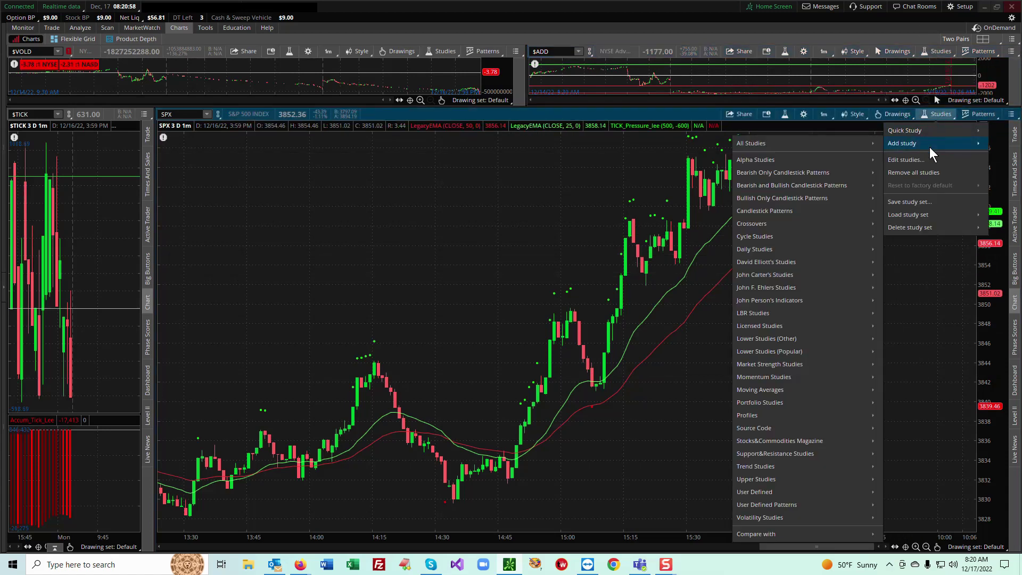
left_click(912, 160)
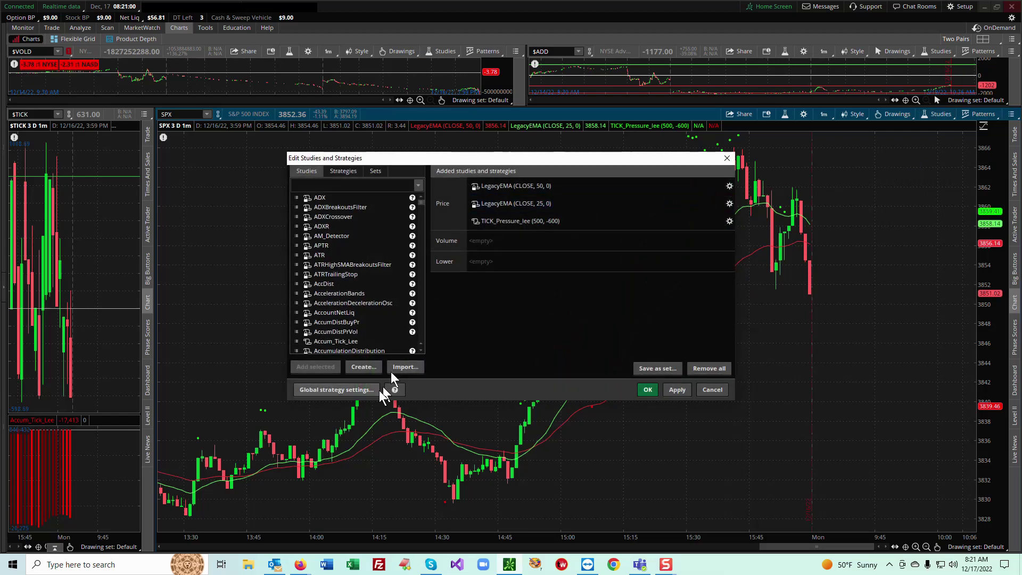
left_click(362, 367)
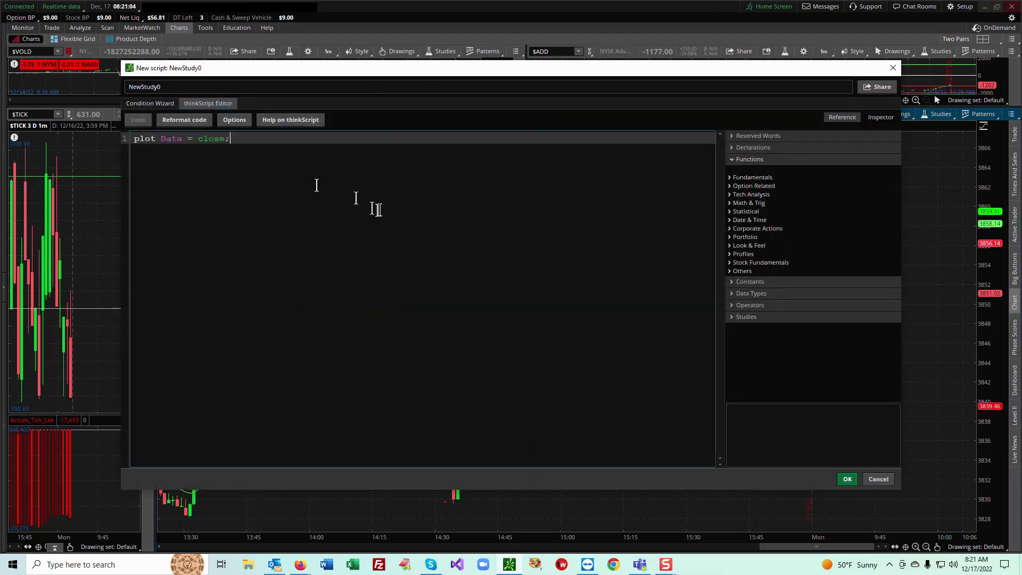
left_click(847, 479)
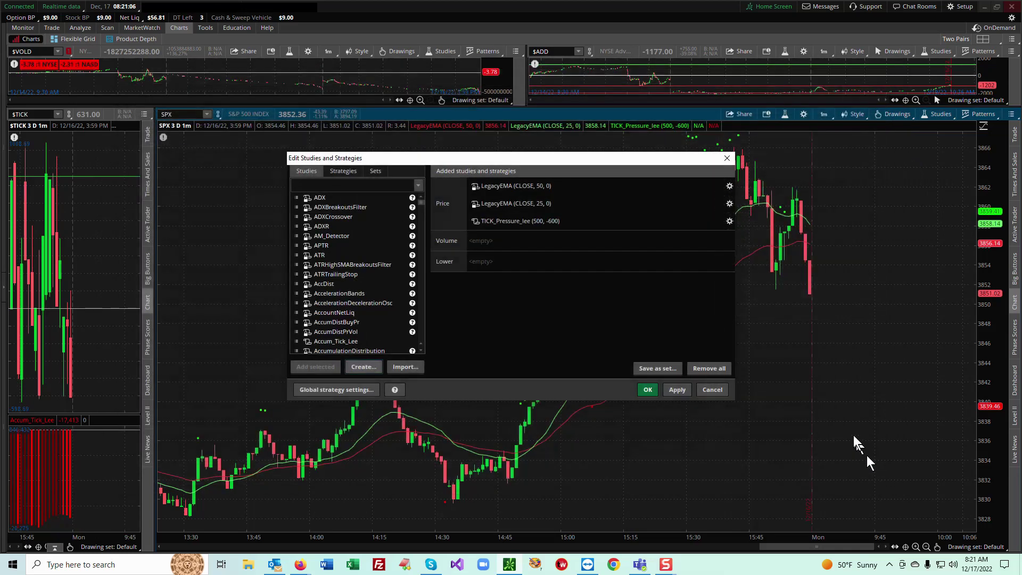
left_click(653, 390)
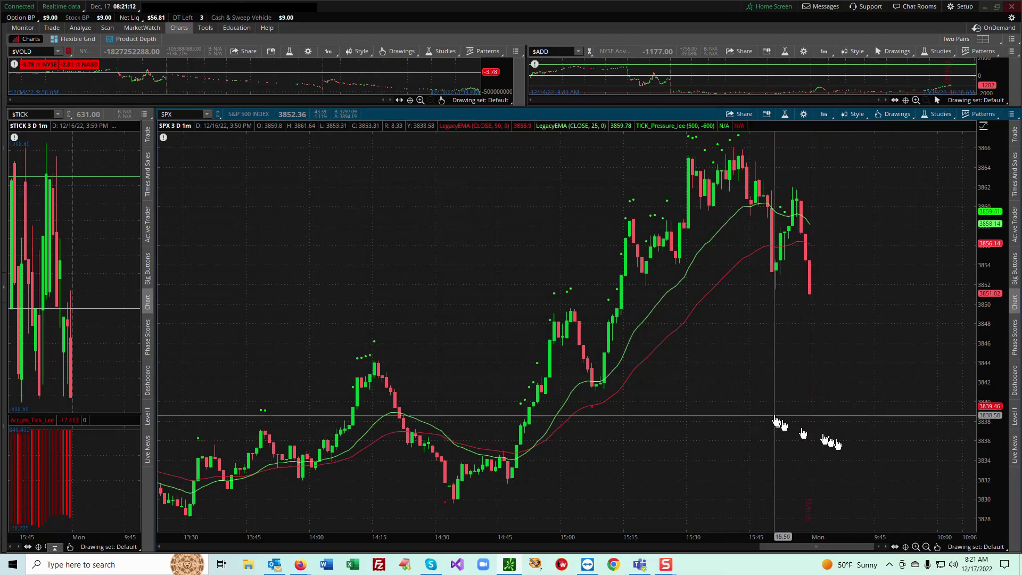
Examine the $TICK candles from about 15:10 to 15:45 in a widened pane with a compressed price scale, and restore the wide SPX chart
scroll(781, 418, "up", 2)
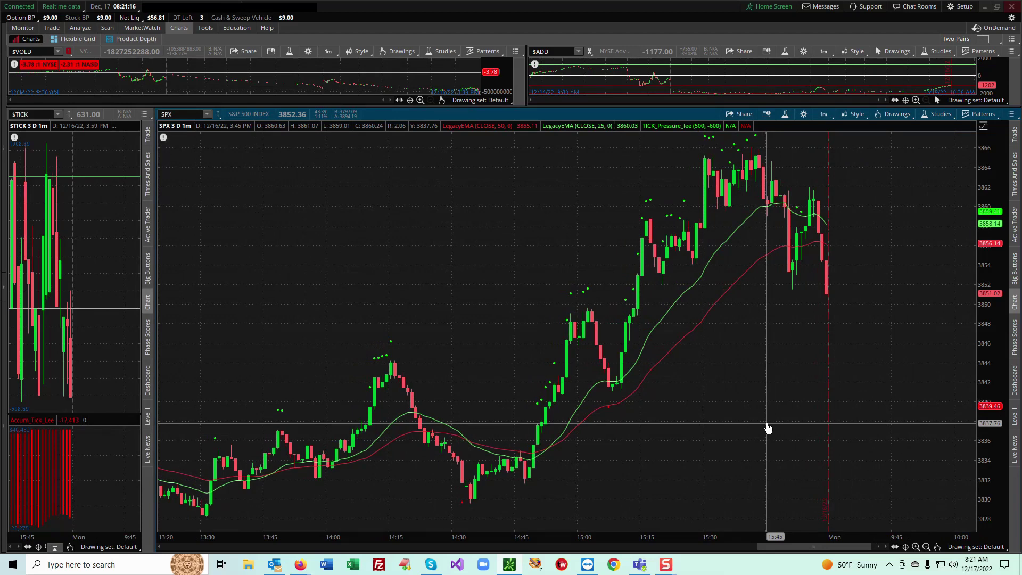
scroll(768, 428, "up", 6)
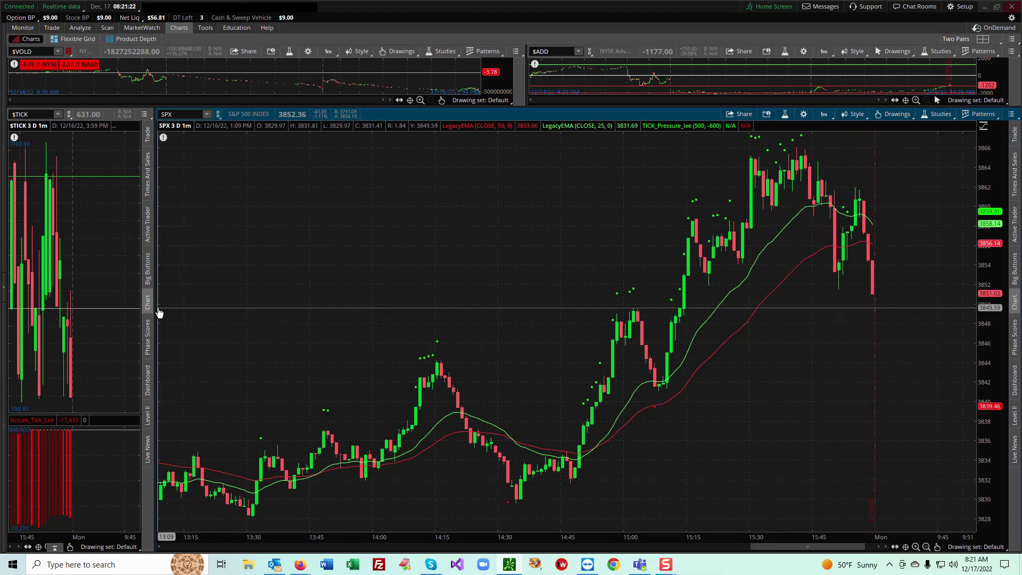
left_click_drag(155, 305, 626, 313)
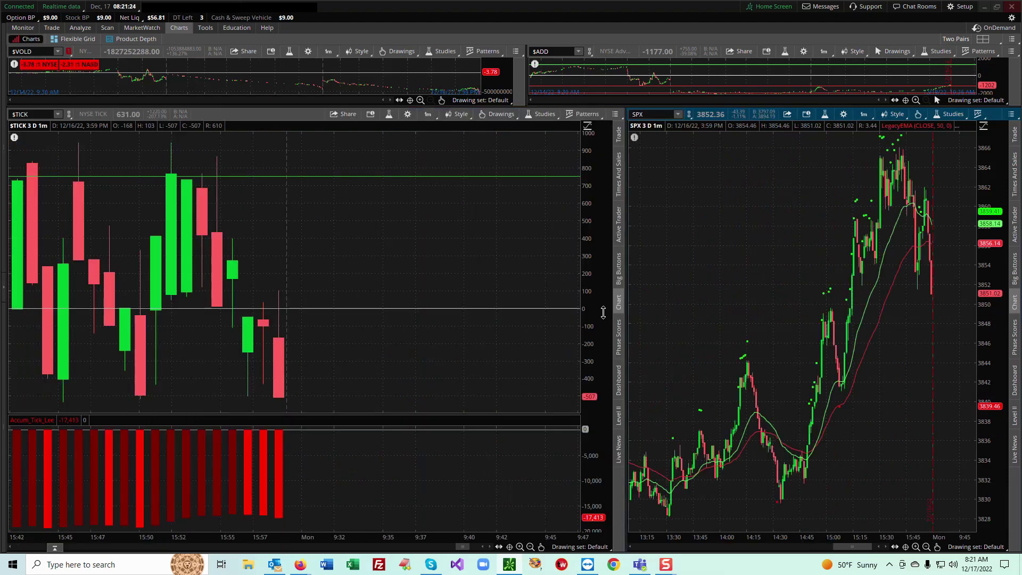
left_click_drag(349, 395, 468, 388)
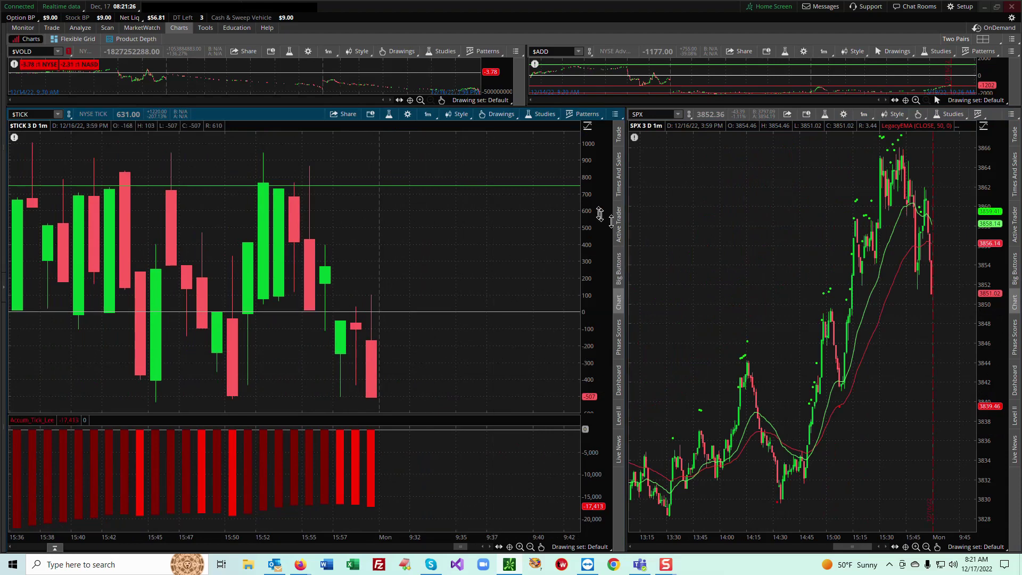
left_click_drag(588, 214, 586, 282)
left_click_drag(346, 346, 389, 346)
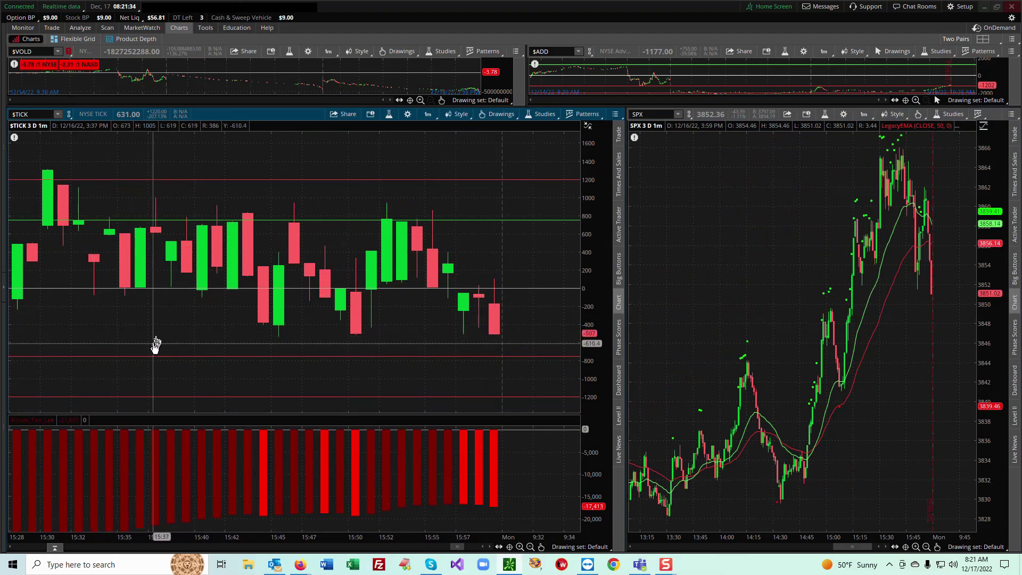
left_click_drag(171, 336, 433, 313)
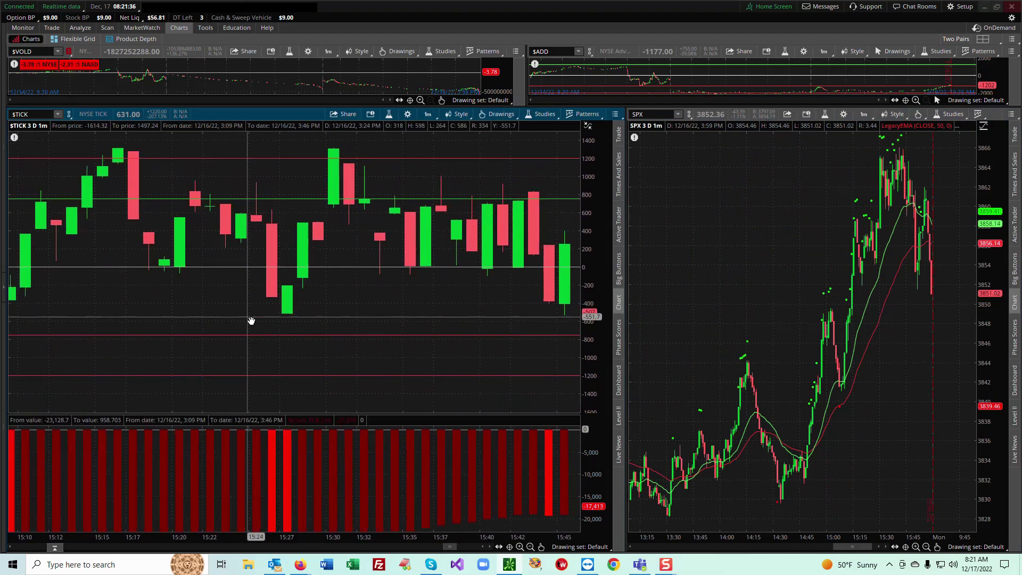
left_click_drag(251, 320, 775, 319)
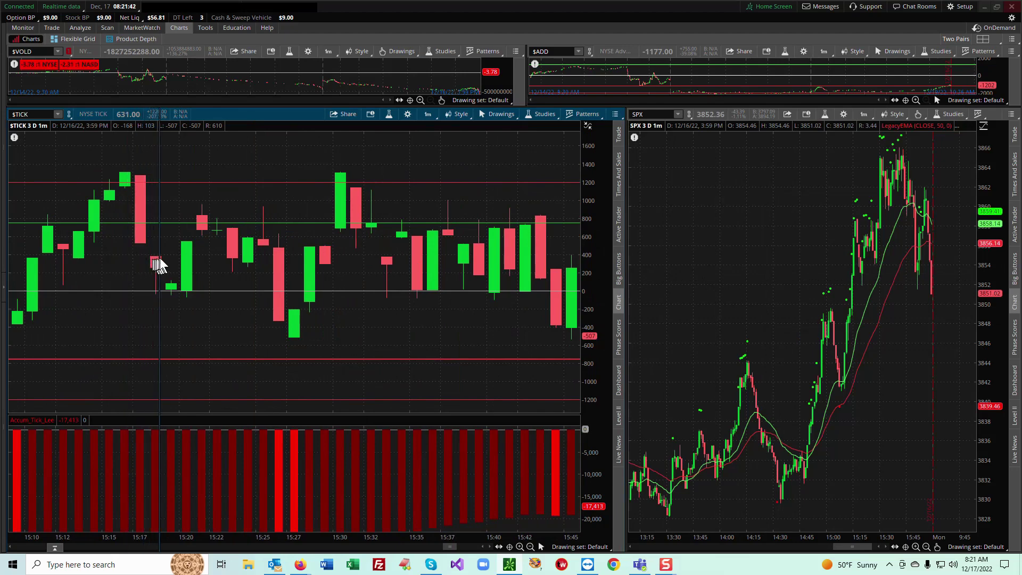
left_click_drag(625, 266, 151, 266)
Check the up and down threshold inputs of the SPX chart's TICK_Pressure_lee study, cancel its customization, and close the study editor
left_click(785, 114)
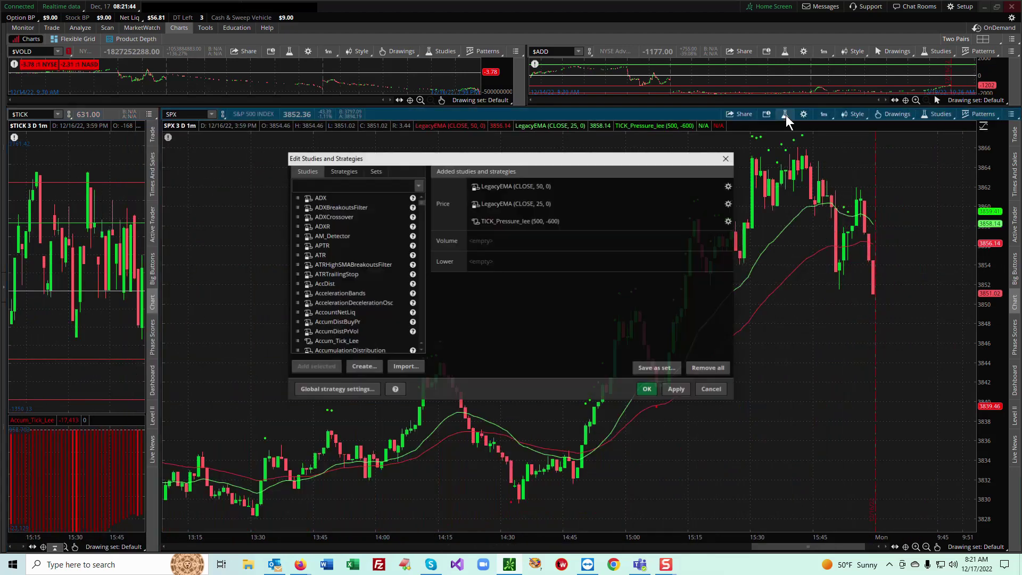
left_click(524, 224)
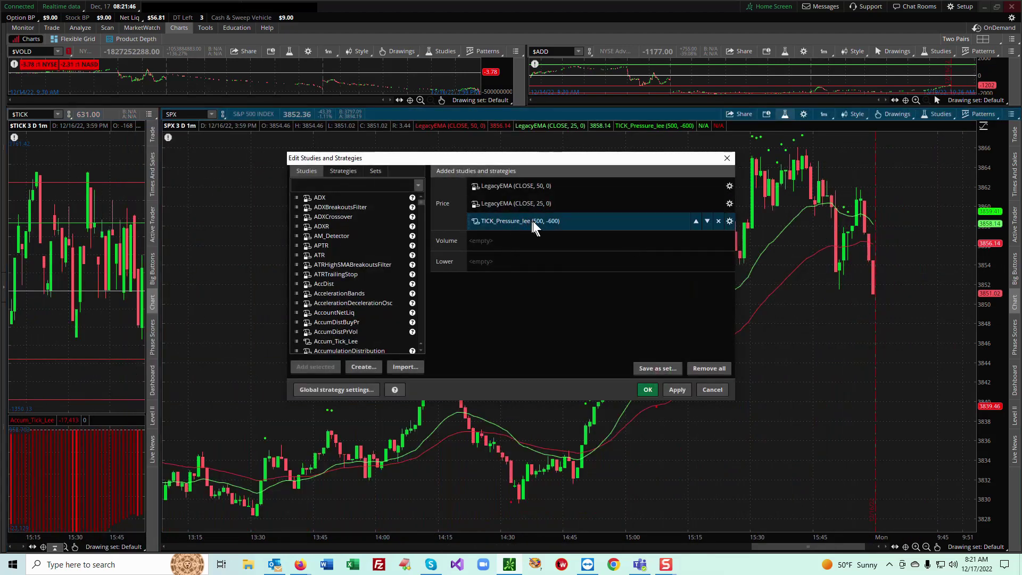
double_click(535, 224)
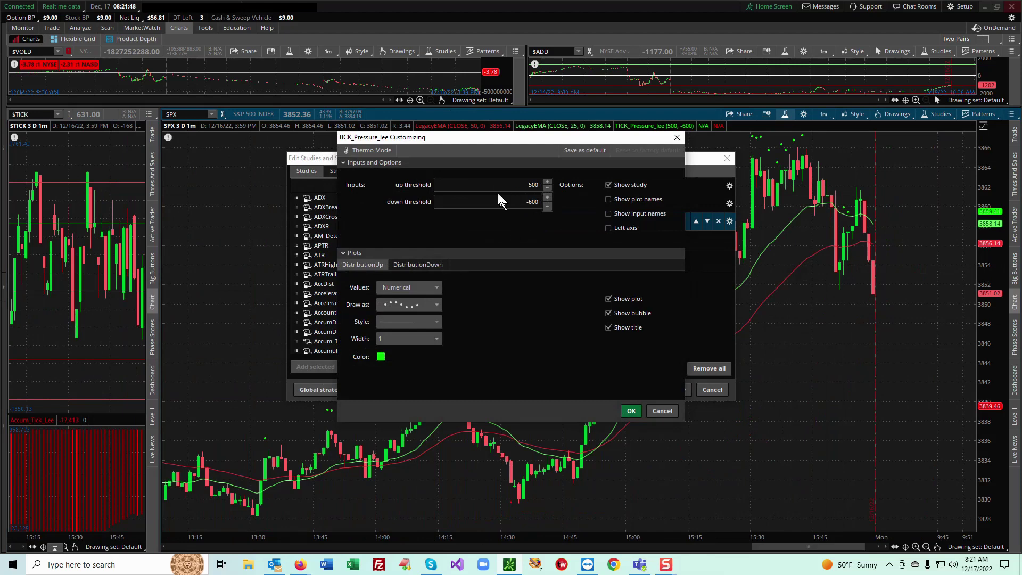
double_click(534, 185)
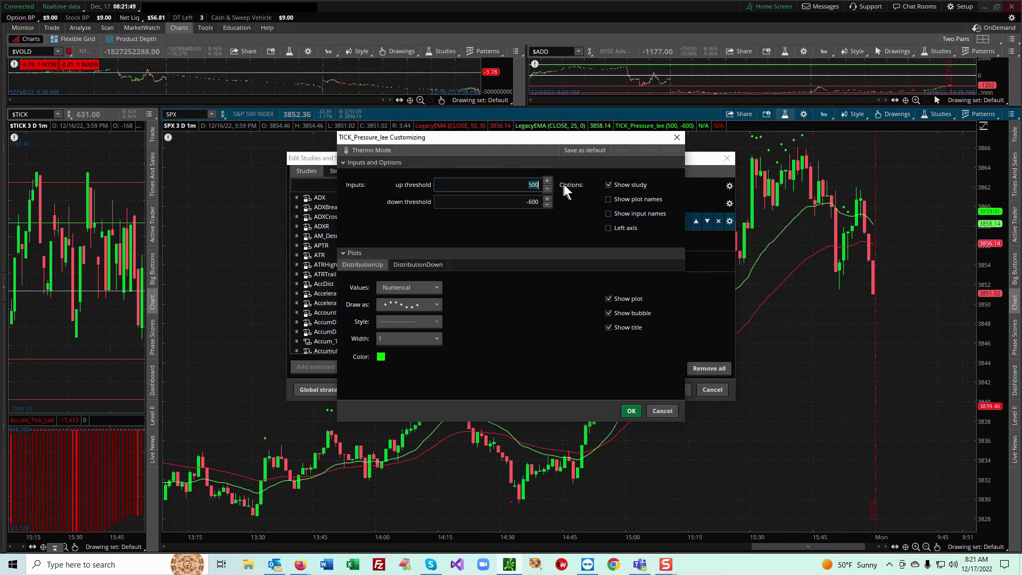
left_click(526, 201)
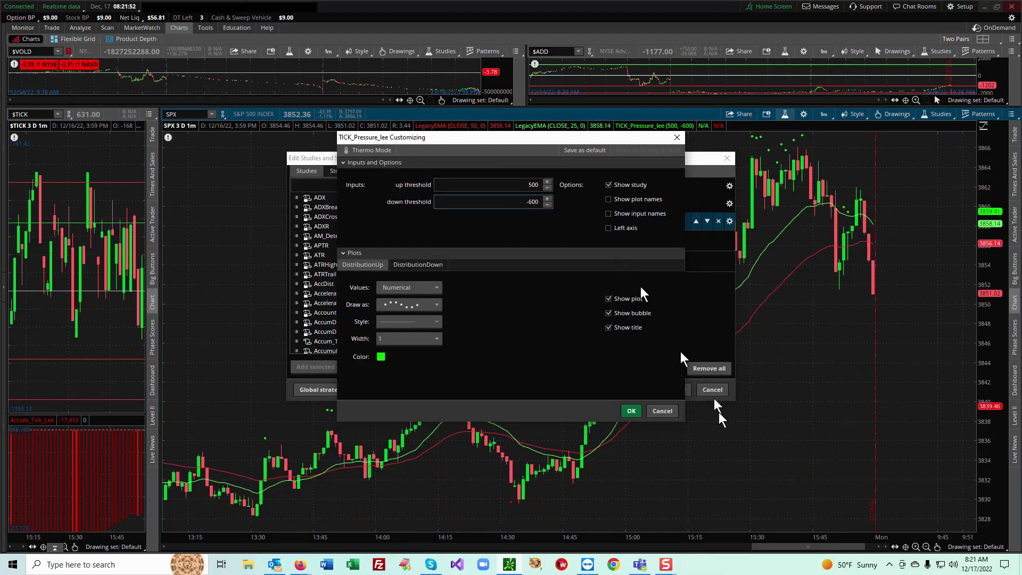
left_click(660, 414)
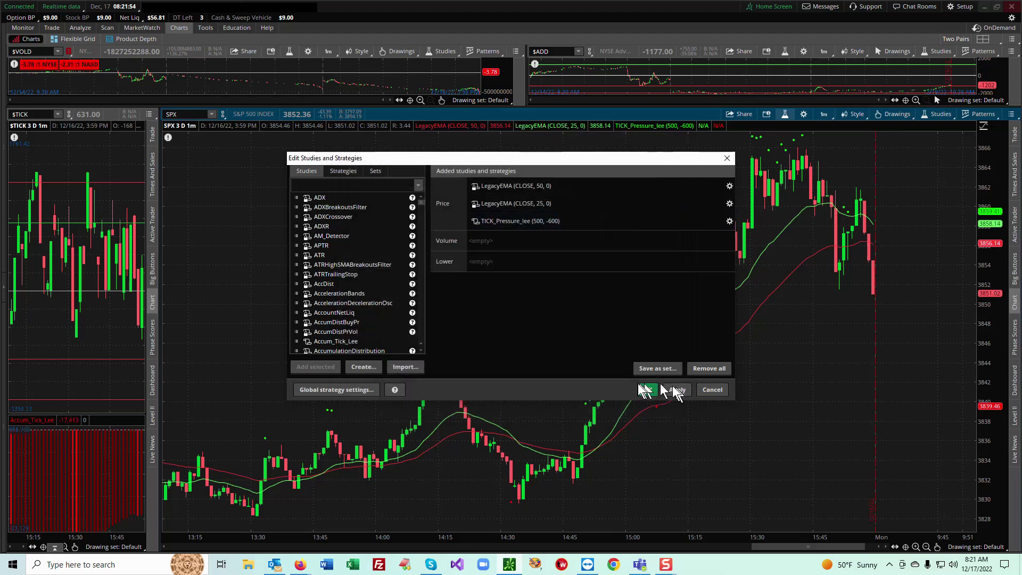
left_click(674, 390)
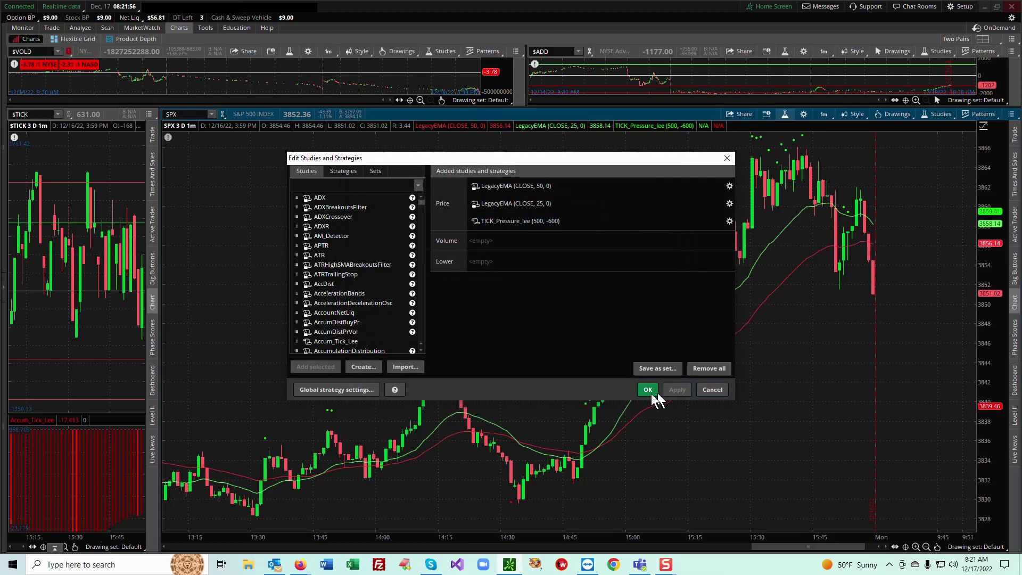
left_click(648, 389)
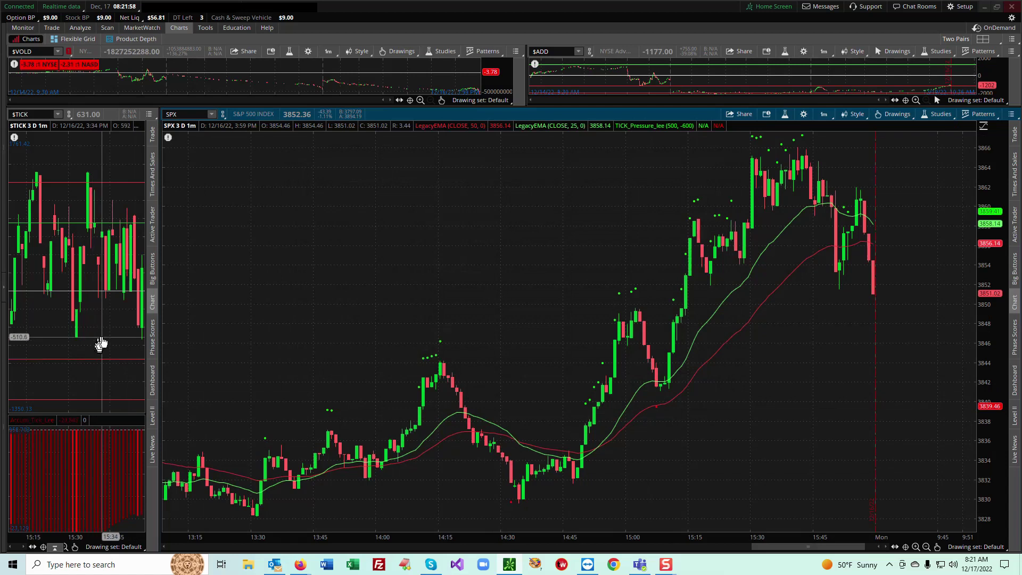
Examine the TICK_Pressure_lee dots on the enlarged SPX one-minute candles from about 12:30 to 15:35 on 12/16/22
left_click_drag(100, 352, 43, 351)
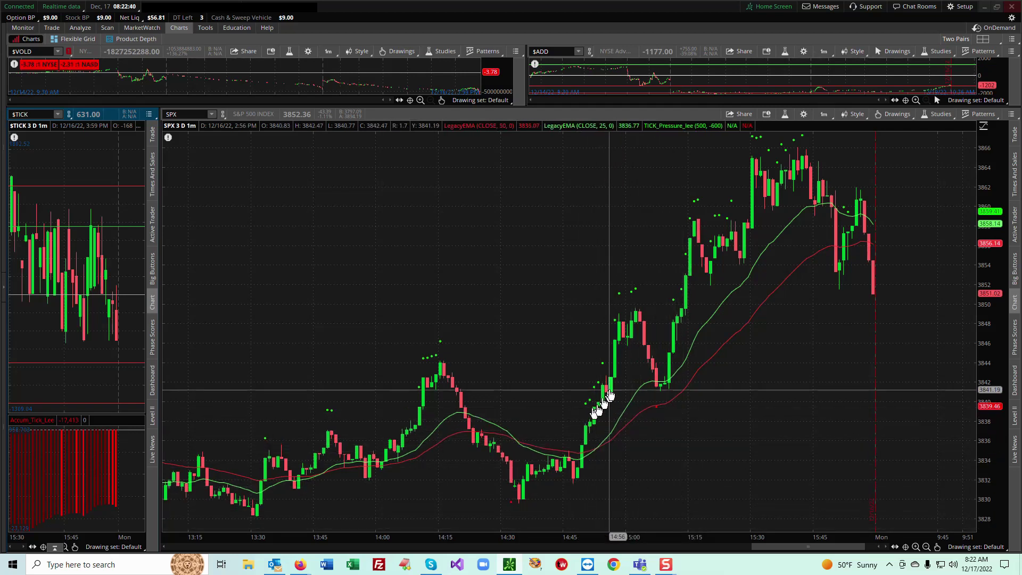
scroll(581, 411, "up", 5)
left_click_drag(360, 466, 735, 471)
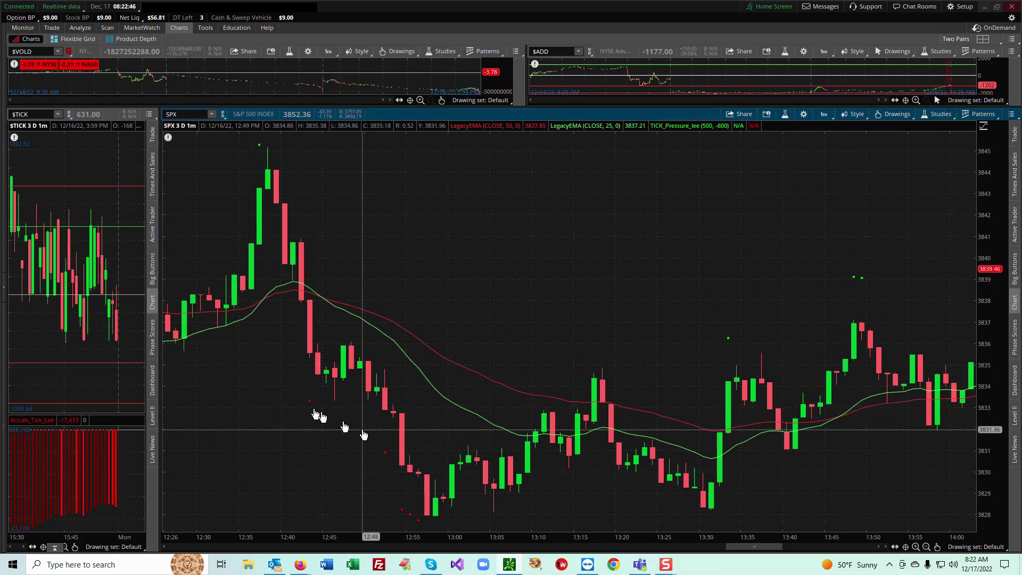
left_click_drag(726, 449, 308, 442)
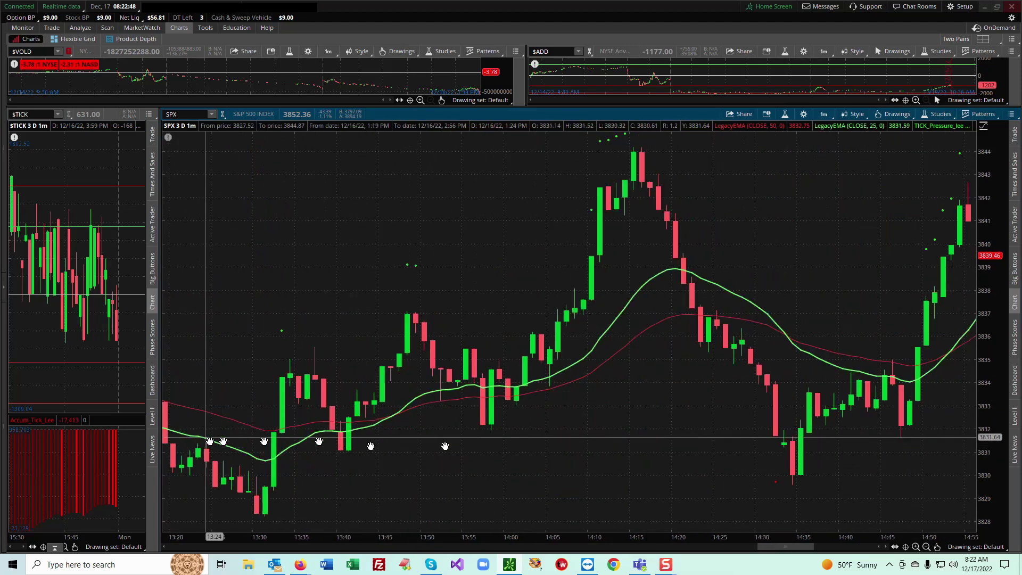
left_click_drag(646, 445, 422, 482)
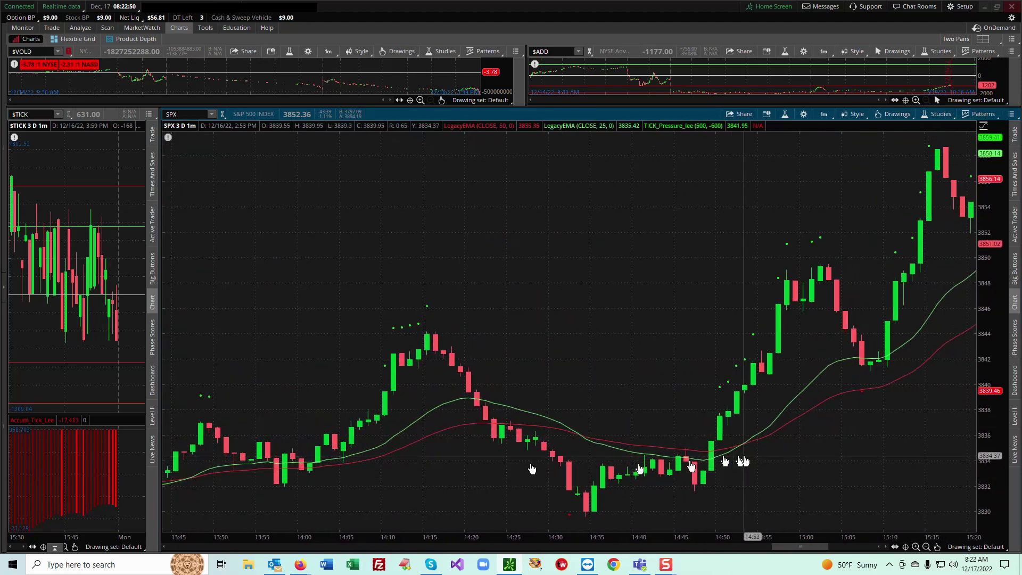
left_click_drag(745, 458, 575, 432)
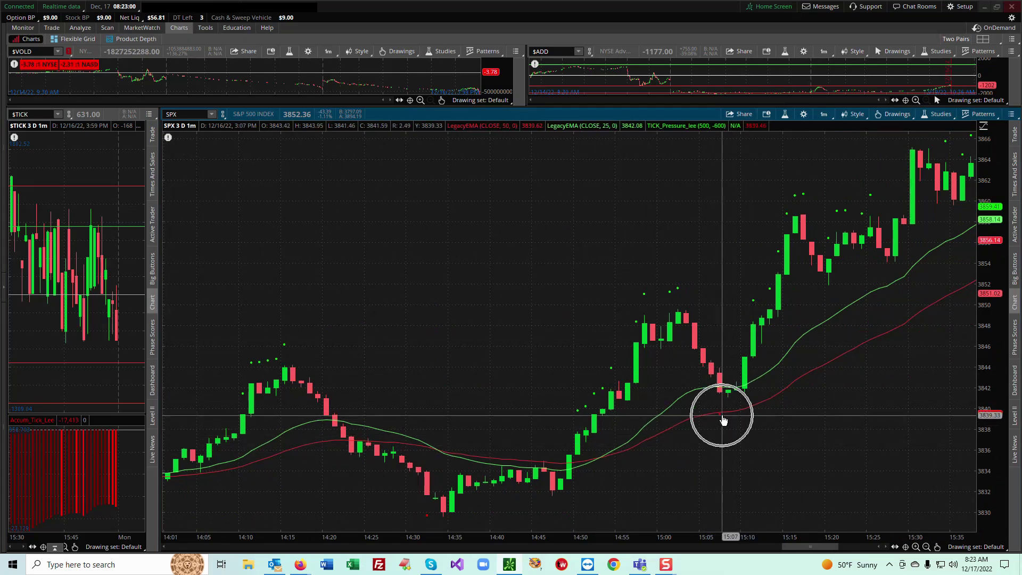
Examine the TICK_Pressure_lee dots over the whole Thursday and Friday sessions on the SPX one-minute chart
scroll(839, 443, "down", 5)
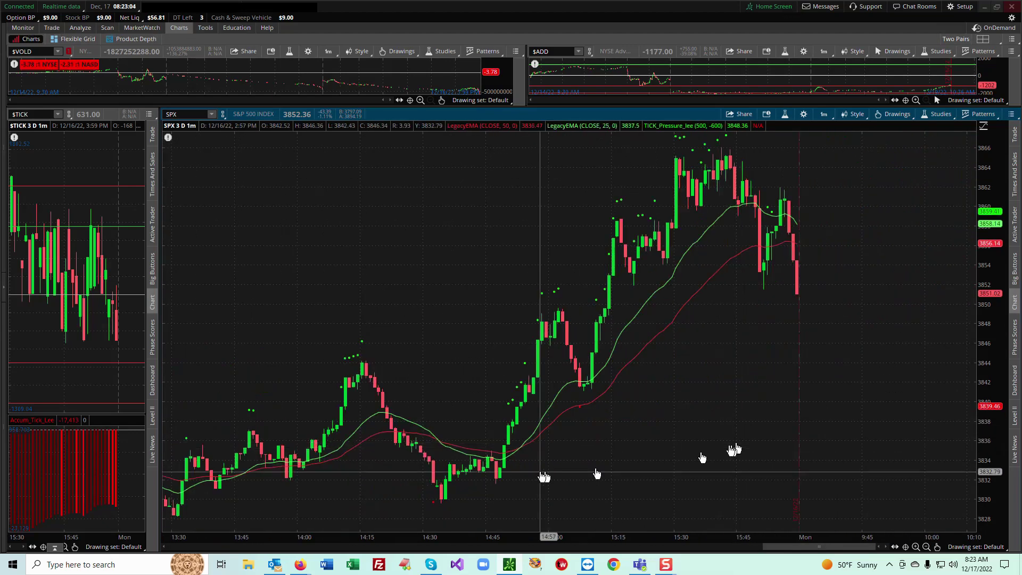
scroll(711, 469, "down", 5)
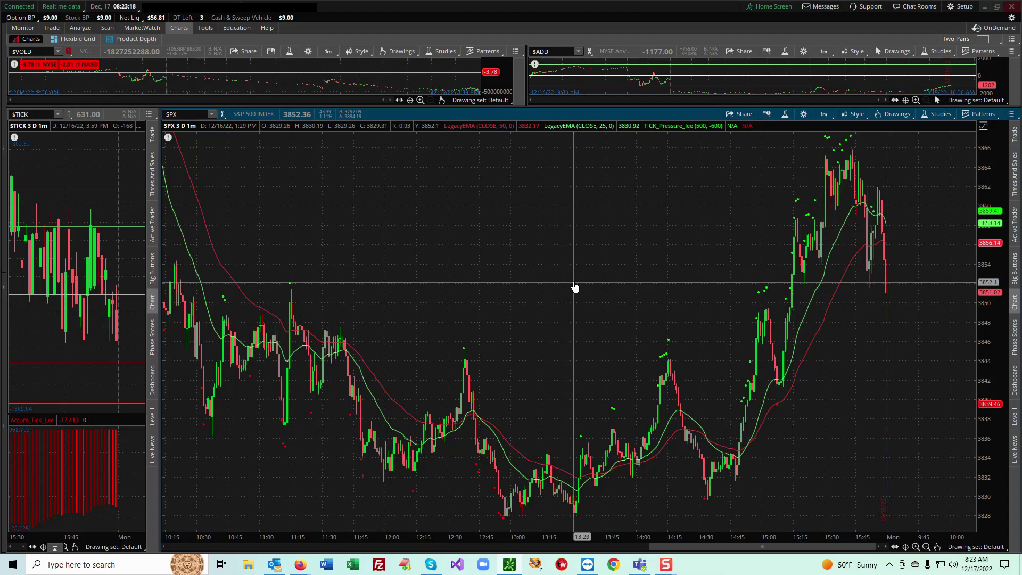
scroll(580, 287, "down", 3)
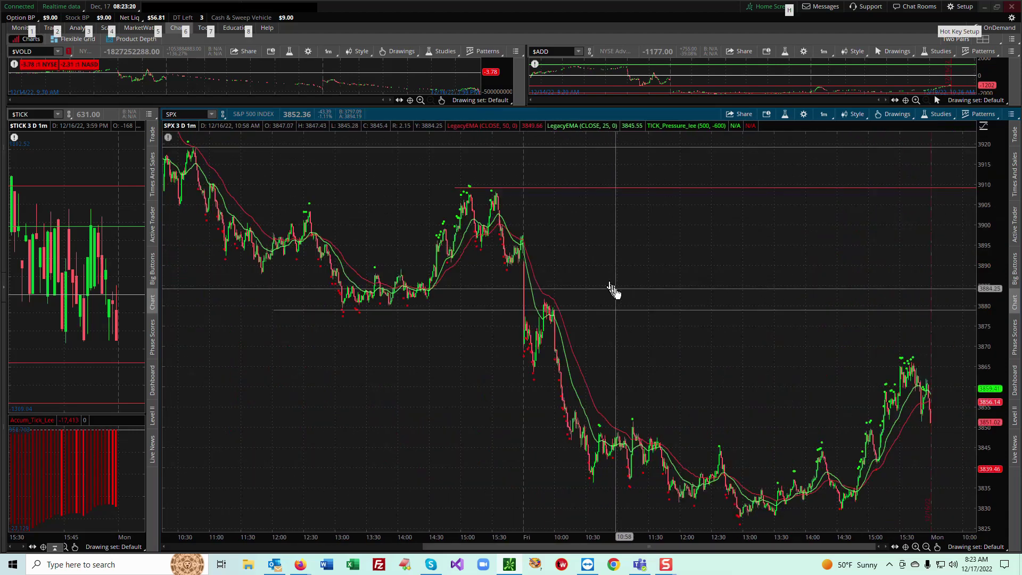
scroll(672, 326, "down", 2)
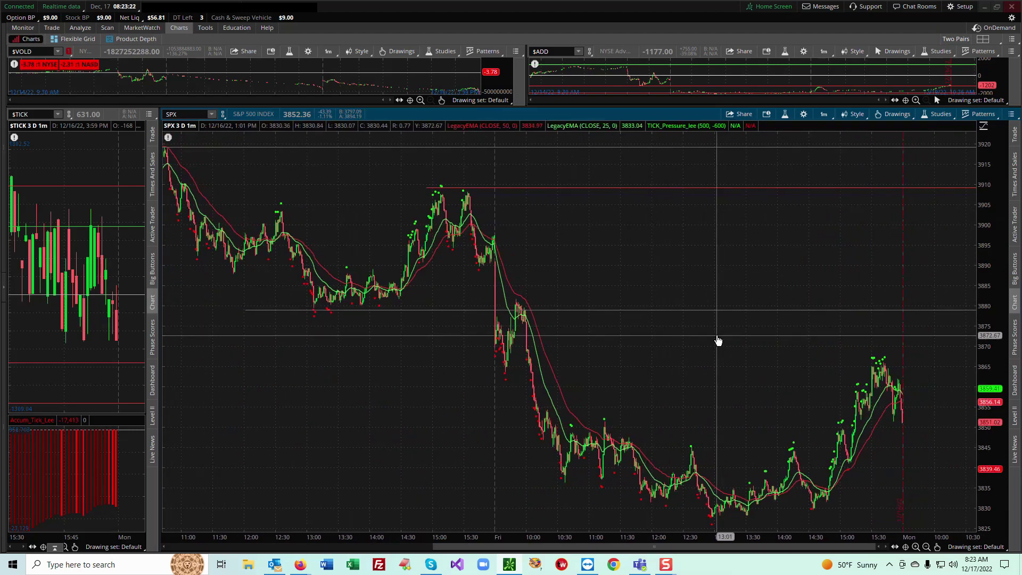
Review the SPX price levels on the 10 D : 30m chart with a compressed price scale, and the trend lines on 1 Y : 1D
left_click(826, 114)
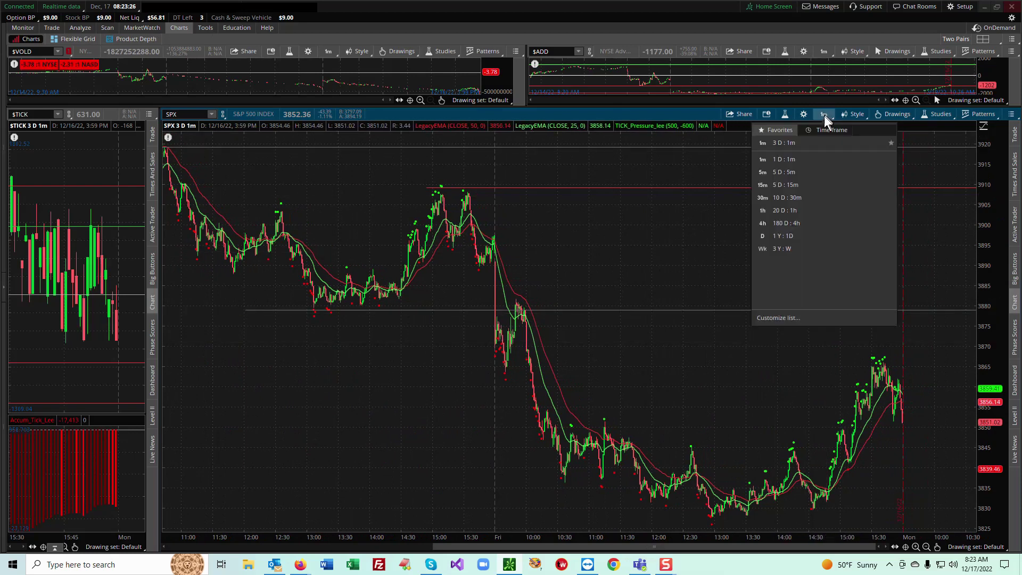
left_click(793, 198)
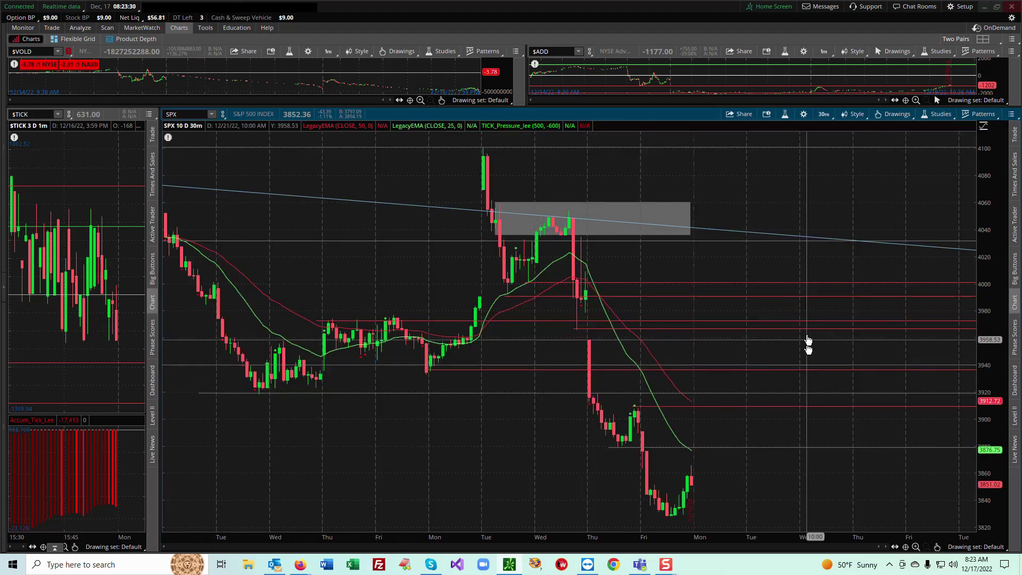
left_click_drag(832, 490, 823, 496)
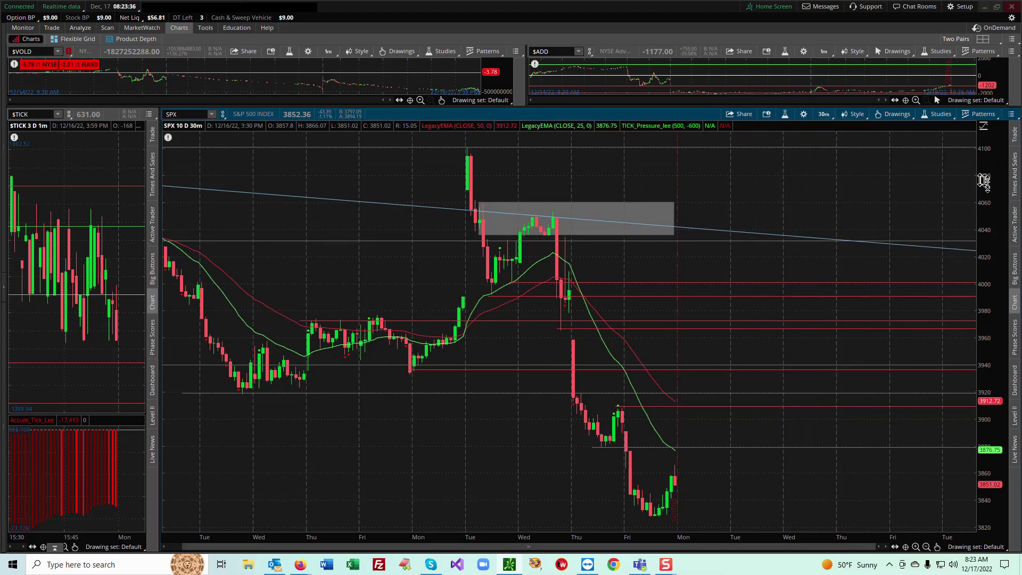
left_click_drag(986, 202, 967, 522)
left_click_drag(858, 278, 824, 171)
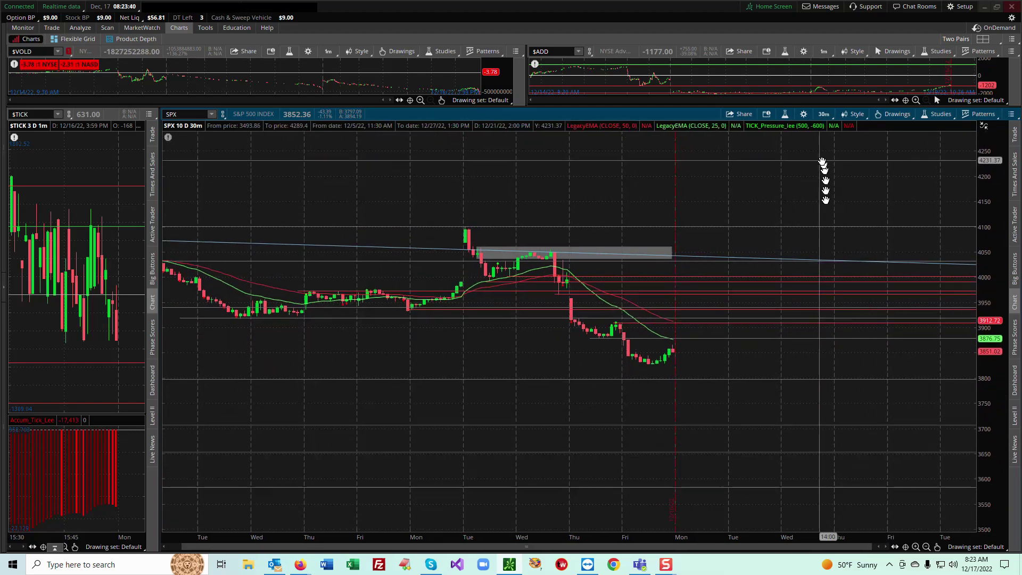
left_click_drag(846, 388, 833, 360)
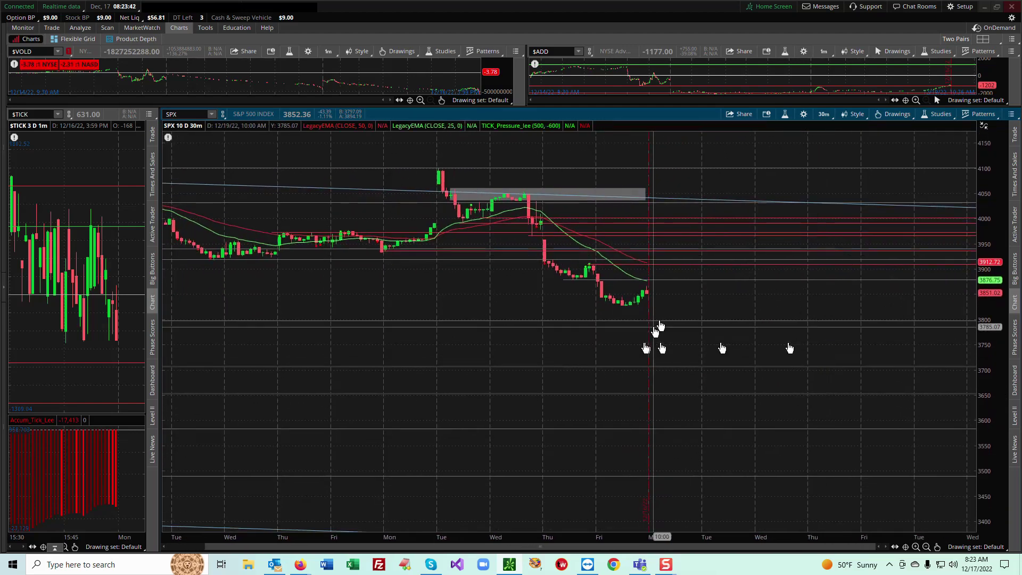
left_click(823, 114)
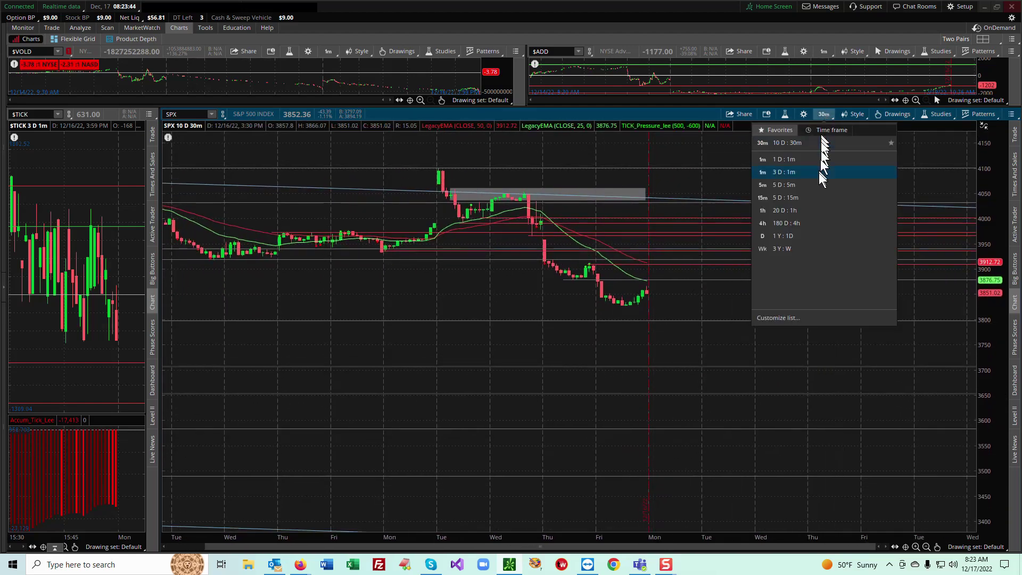
left_click(787, 235)
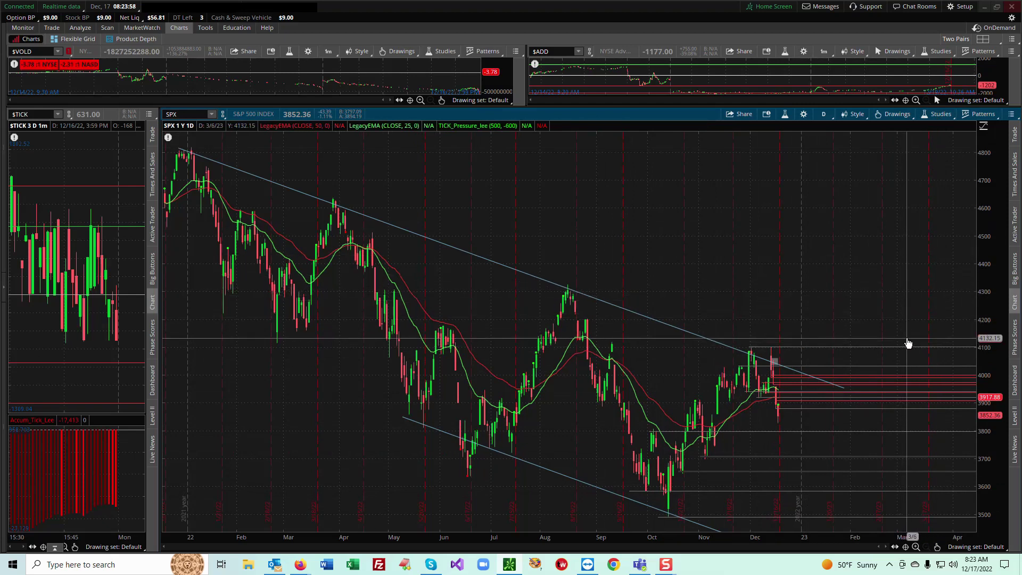
Return the SPX chart to the 3 D : 1m timeframe with blank space after Friday's close
left_click(825, 115)
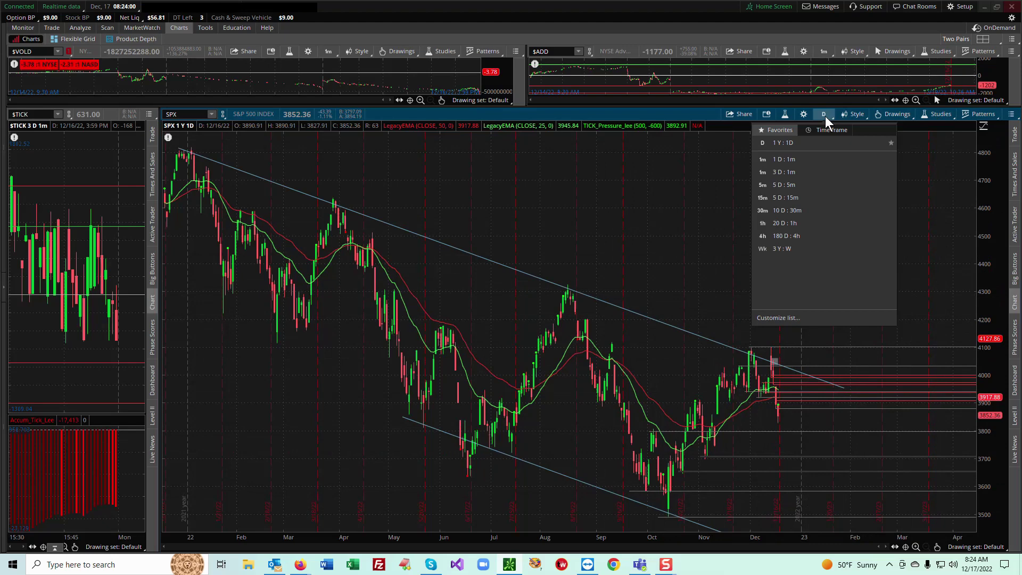
left_click(807, 175)
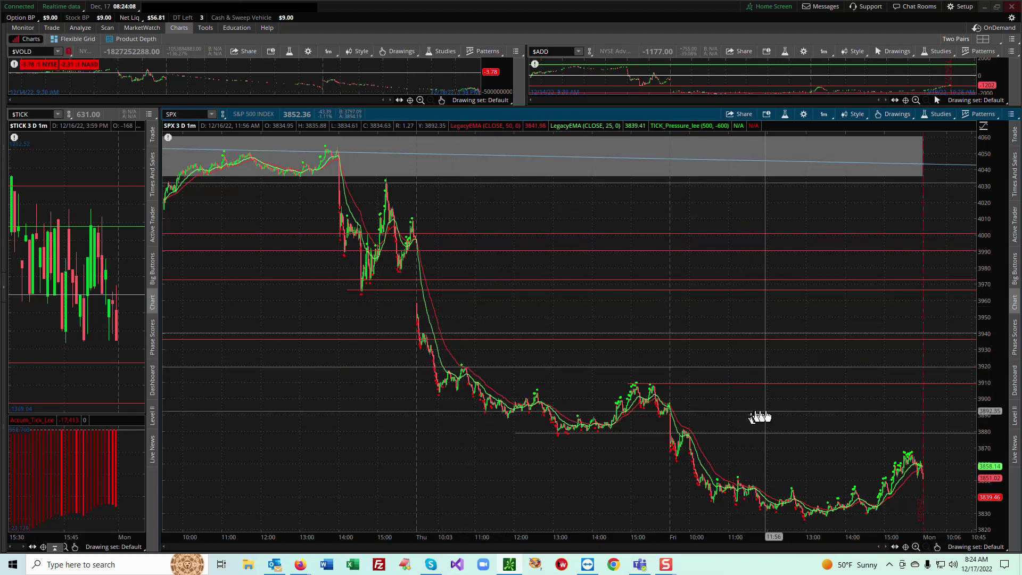
left_click_drag(769, 417, 654, 427)
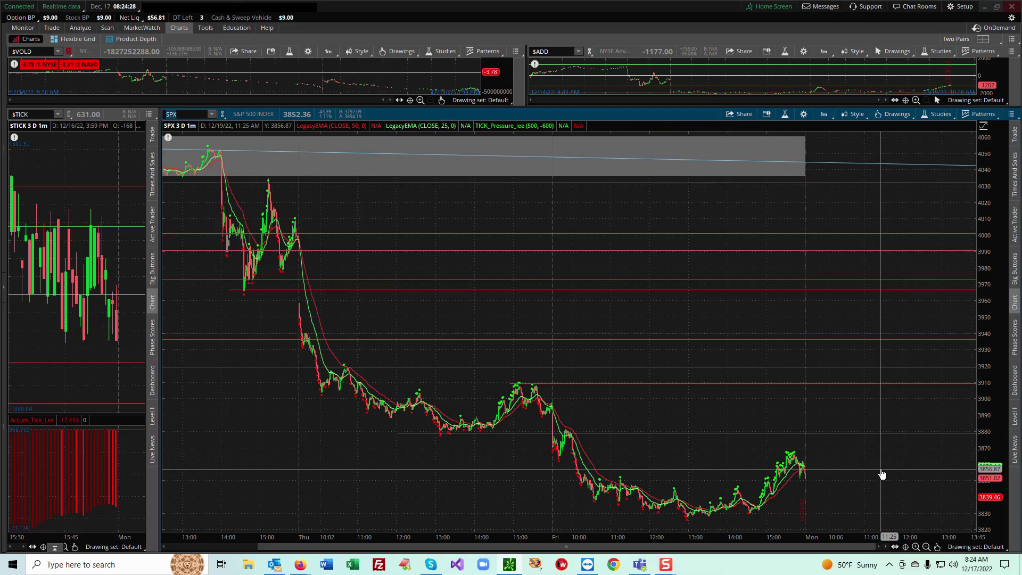
scroll(885, 472, "up", 3)
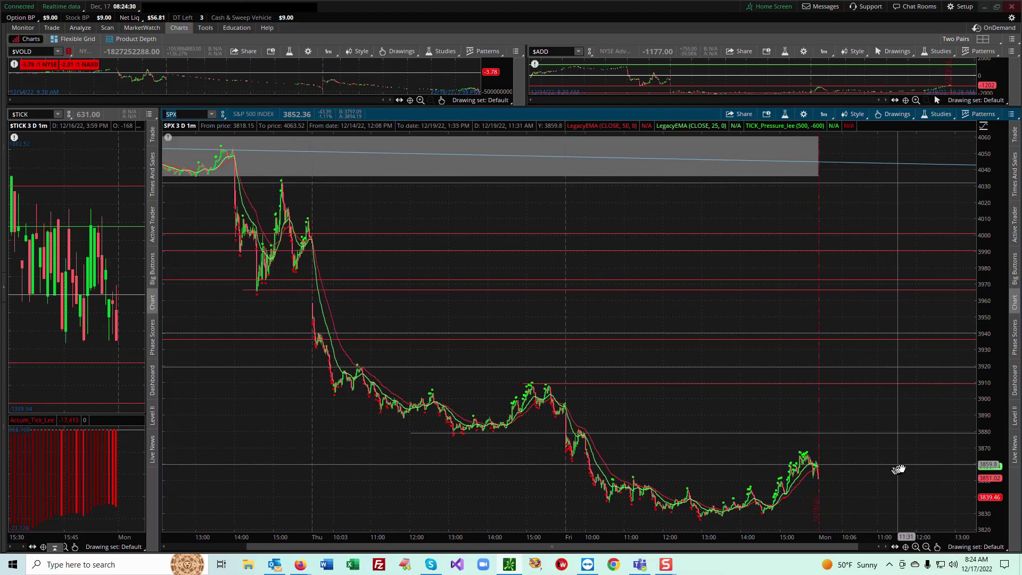